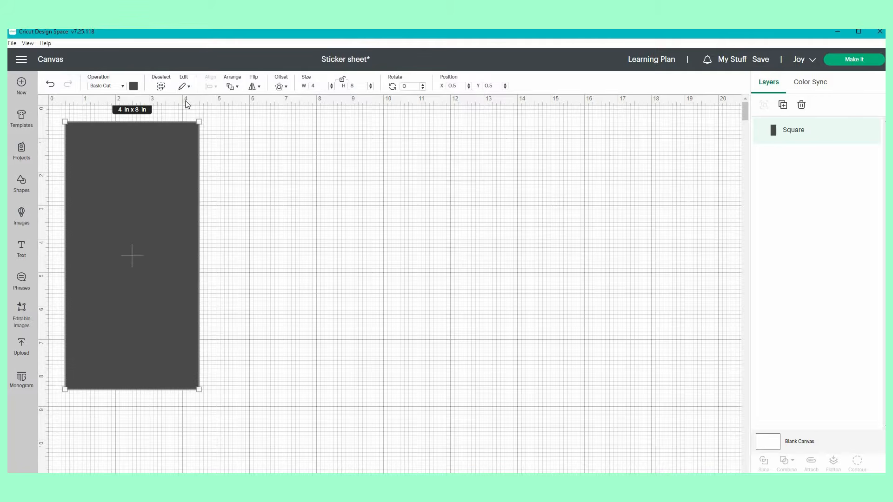
Step: Set the 4 × 8 in rectangle's operation to Pen, keeping the black Fine Point (0.4mm) pen
{"action": "left_click", "coordinate": [120, 90]}
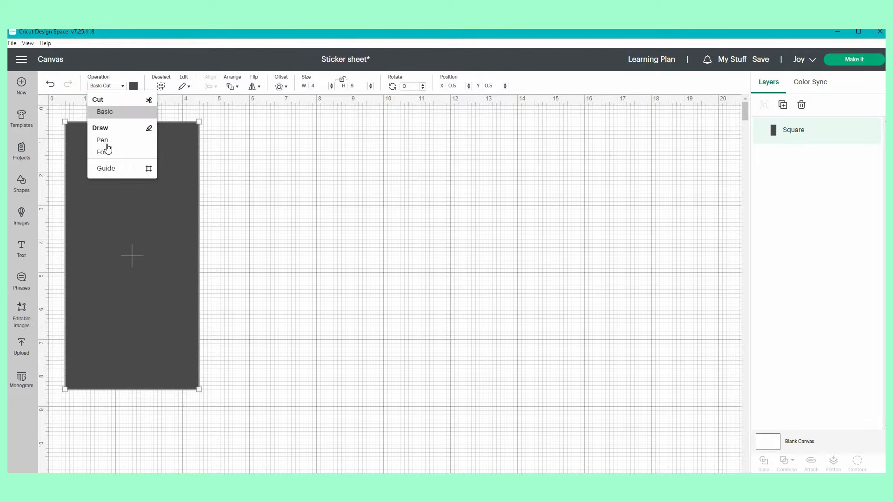
{"action": "left_click", "coordinate": [107, 143]}
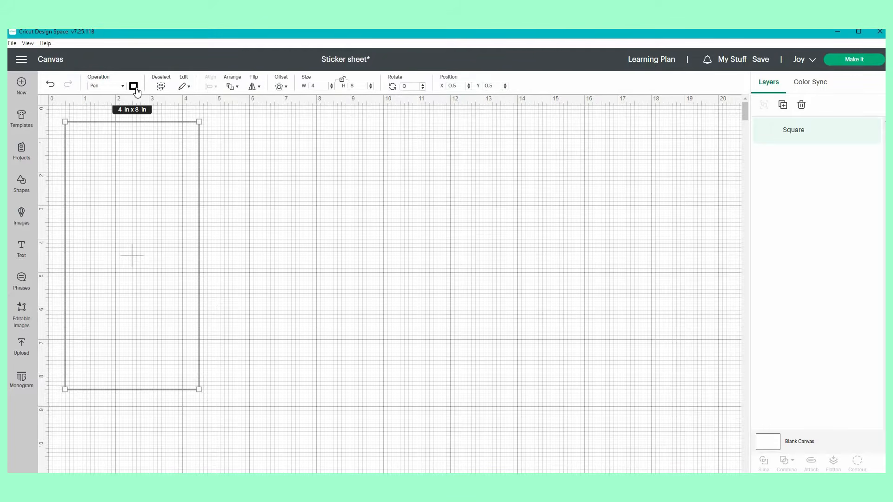
{"action": "left_click", "coordinate": [134, 86]}
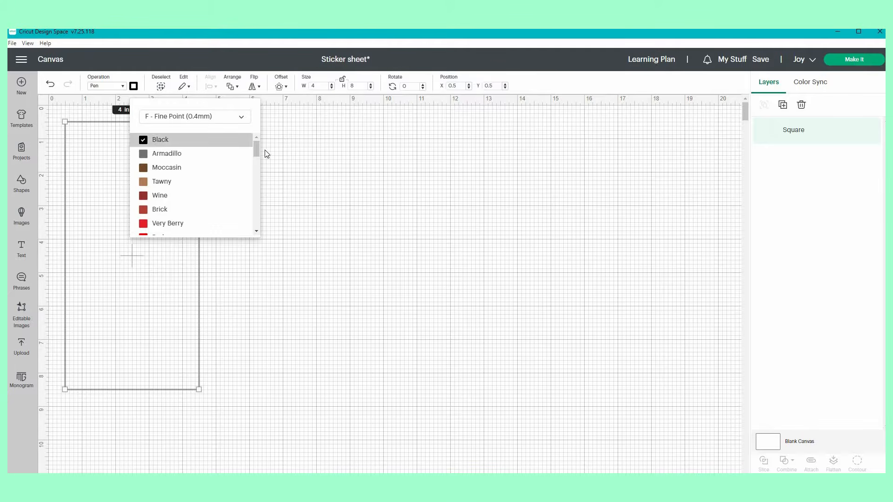
{"action": "left_click", "coordinate": [199, 128]}
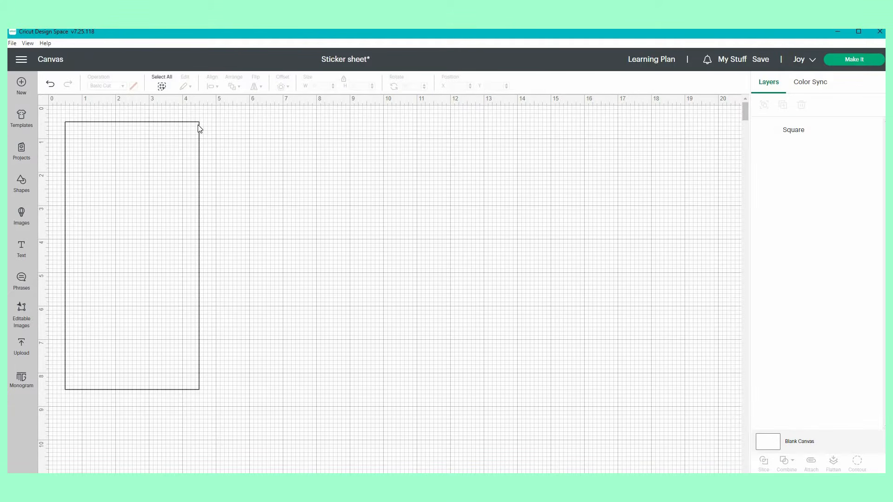
Step: Keep Cricut Joy as the machine and prepare the project for making on a 4.5 in x 12 in mat
{"action": "left_click", "coordinate": [811, 62]}
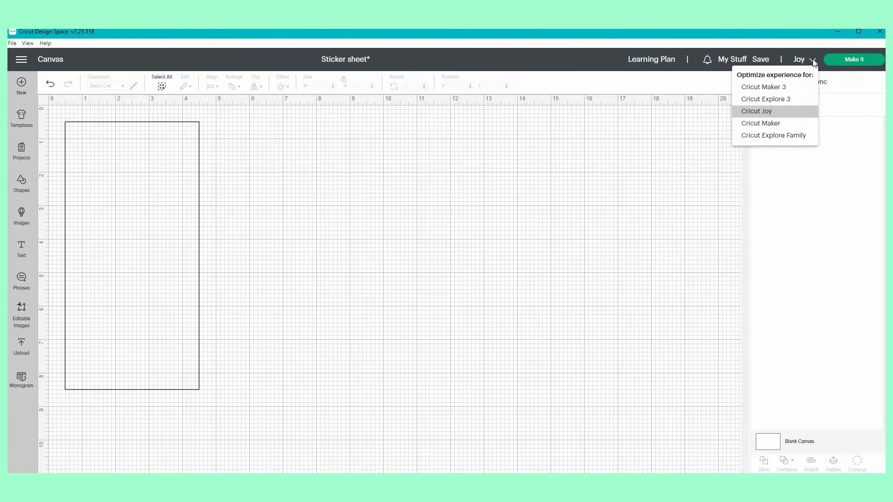
{"action": "left_click", "coordinate": [797, 113]}
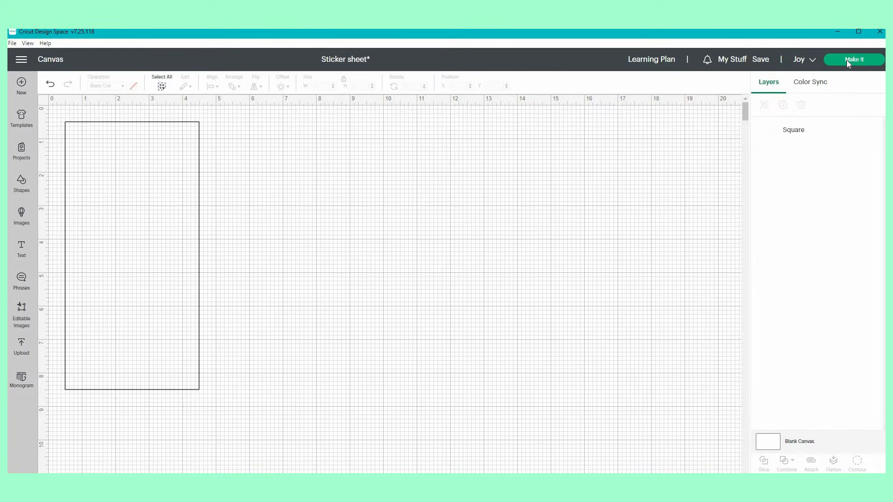
{"action": "left_click", "coordinate": [846, 60]}
{"action": "left_click", "coordinate": [420, 160]}
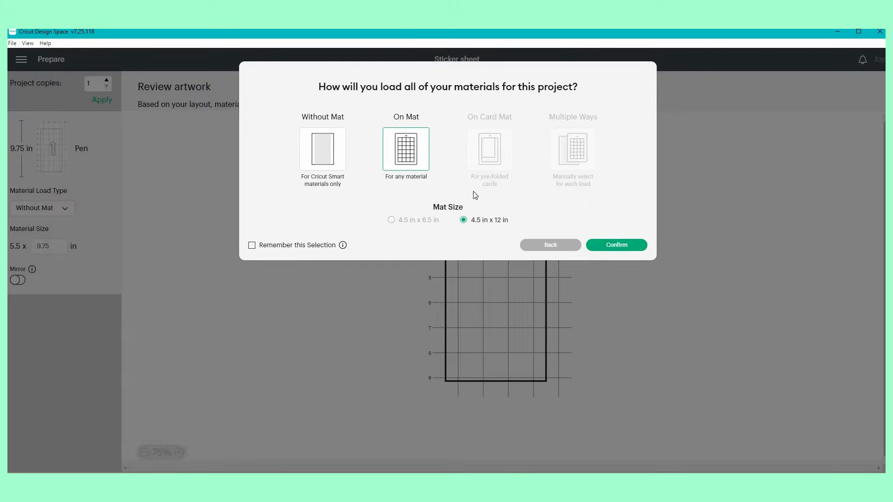
{"action": "left_click", "coordinate": [636, 247]}
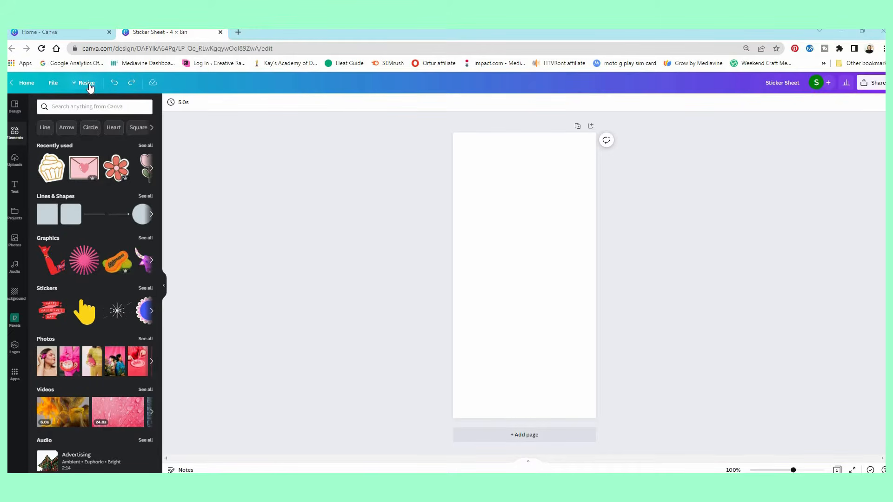
Step: Switch to Canva, check the sticker sheet's page size, and add a square stretched to cover the whole page
{"action": "left_click", "coordinate": [84, 82]}
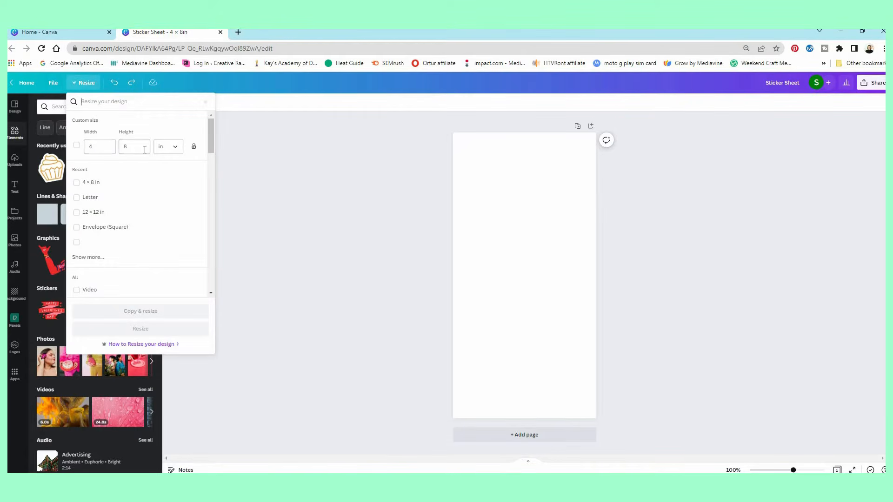
{"action": "left_click", "coordinate": [233, 163]}
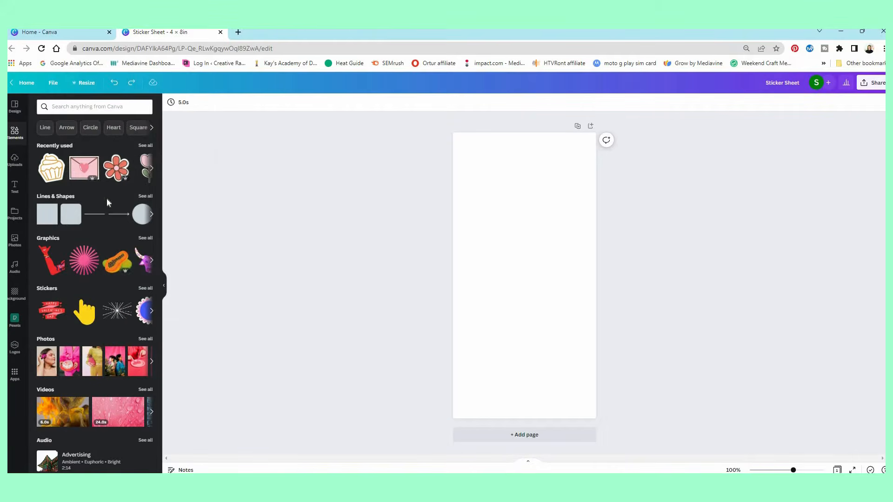
{"action": "left_click", "coordinate": [50, 223]}
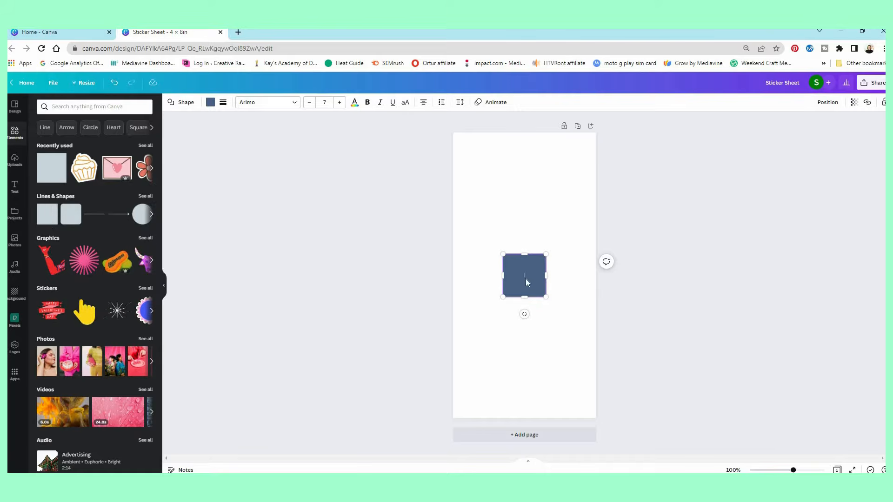
{"action": "left_click_drag", "start_coordinate": [528, 256], "coordinate": [531, 134]}
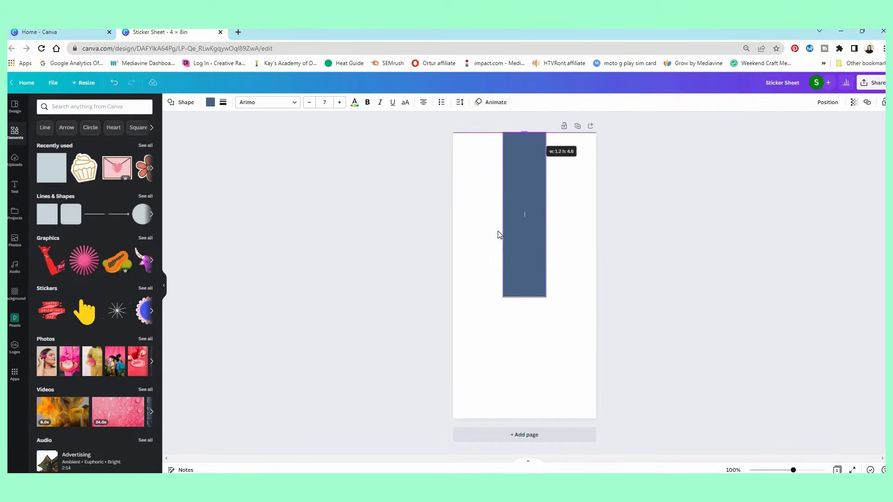
{"action": "left_click_drag", "start_coordinate": [505, 219], "coordinate": [453, 217]}
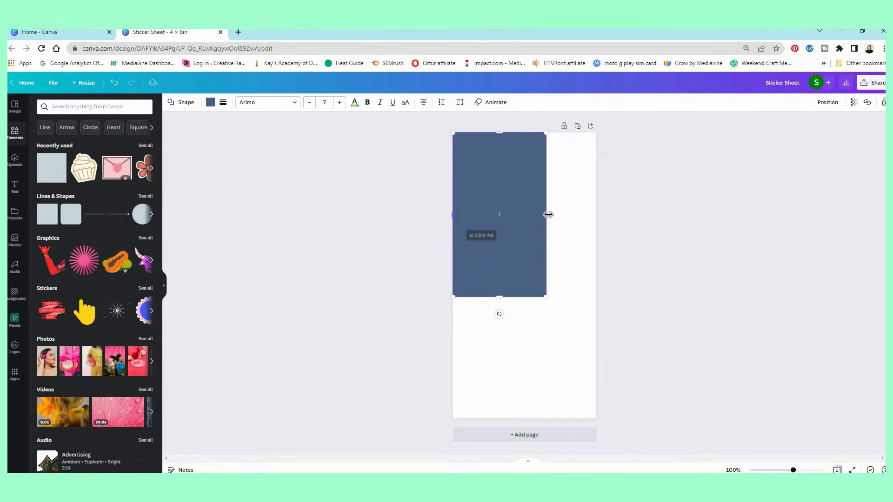
{"action": "left_click_drag", "start_coordinate": [589, 216], "coordinate": [596, 216]}
{"action": "left_click_drag", "start_coordinate": [524, 297], "coordinate": [528, 418]}
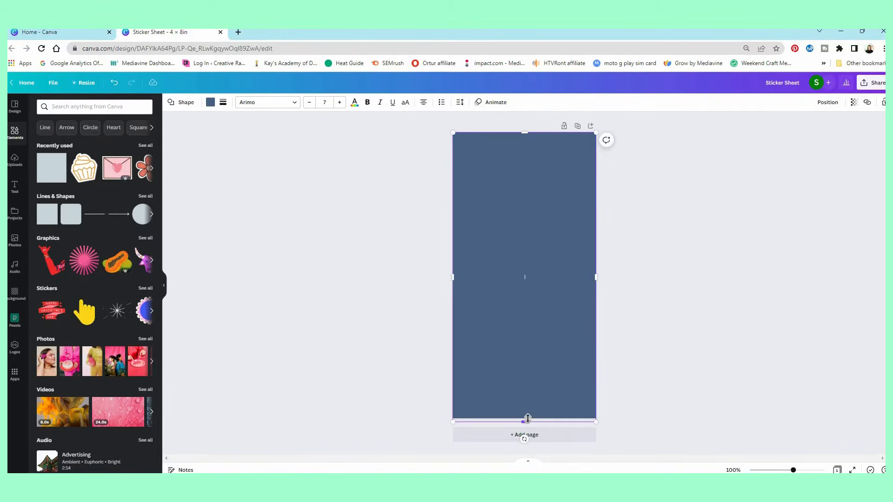
Step: Fill the page-sized rectangle with the light green Simple Sips colour and give it a thin solid black border
{"action": "left_click", "coordinate": [210, 102]}
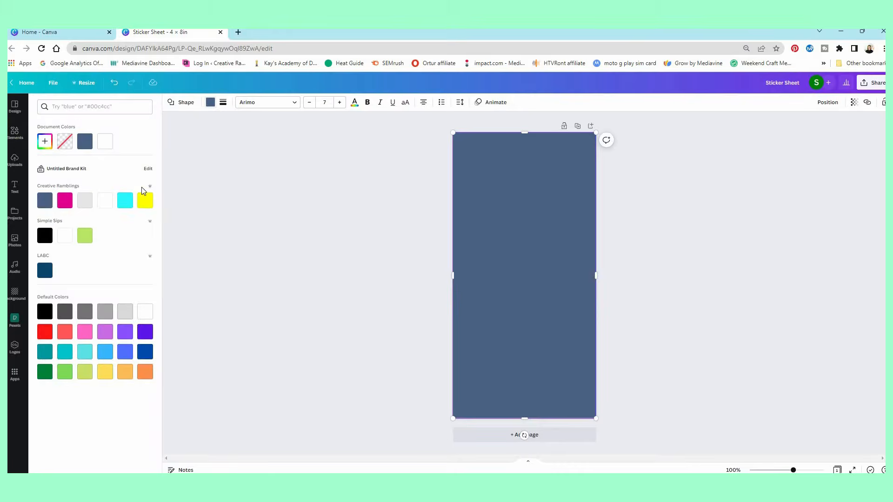
{"action": "left_click", "coordinate": [85, 236]}
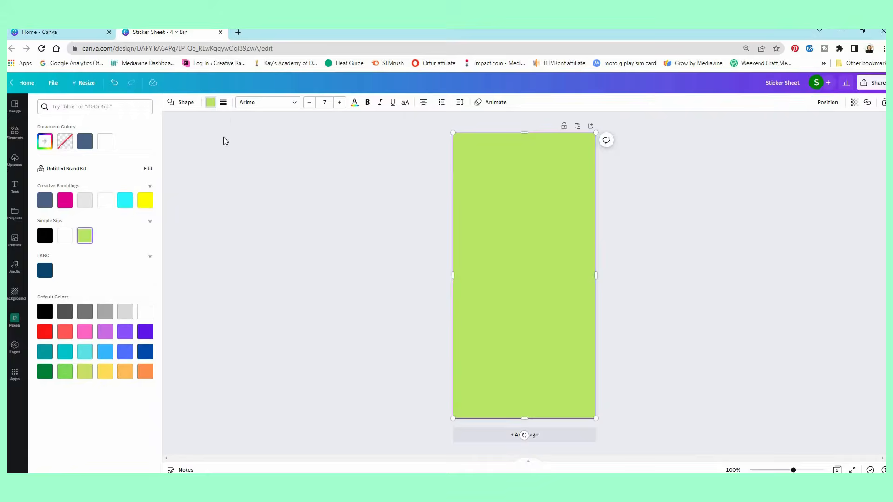
{"action": "left_click", "coordinate": [224, 103]}
{"action": "left_click", "coordinate": [249, 126]}
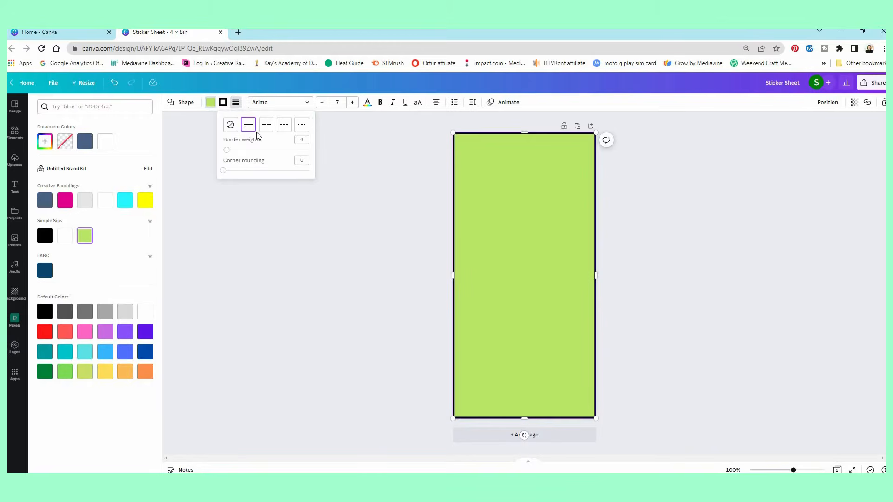
{"action": "left_click", "coordinate": [342, 233]}
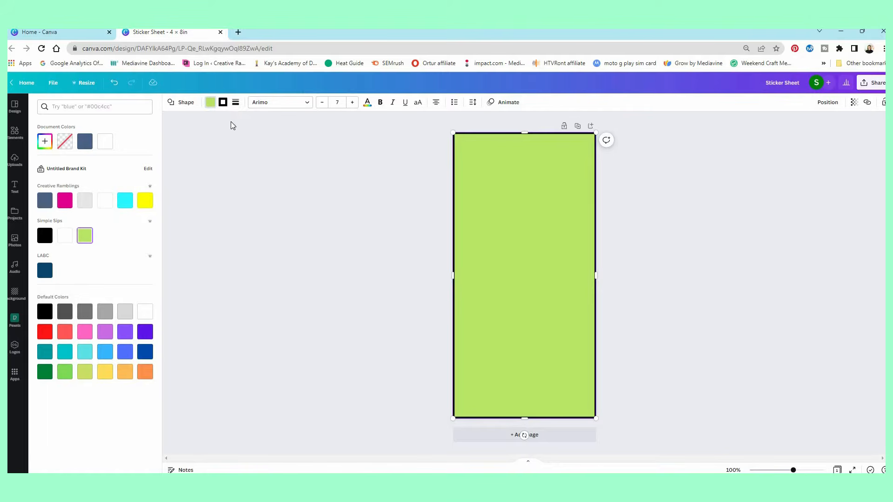
{"action": "left_click", "coordinate": [235, 103]}
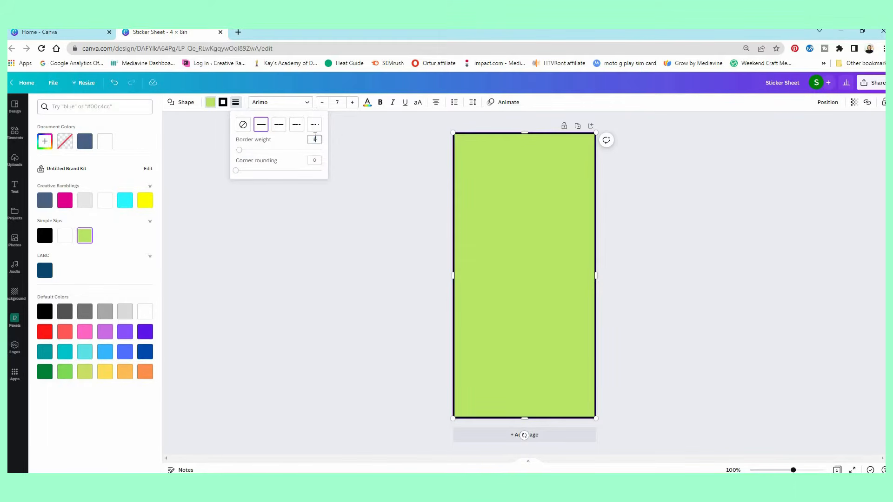
{"action": "left_click", "coordinate": [371, 252]}
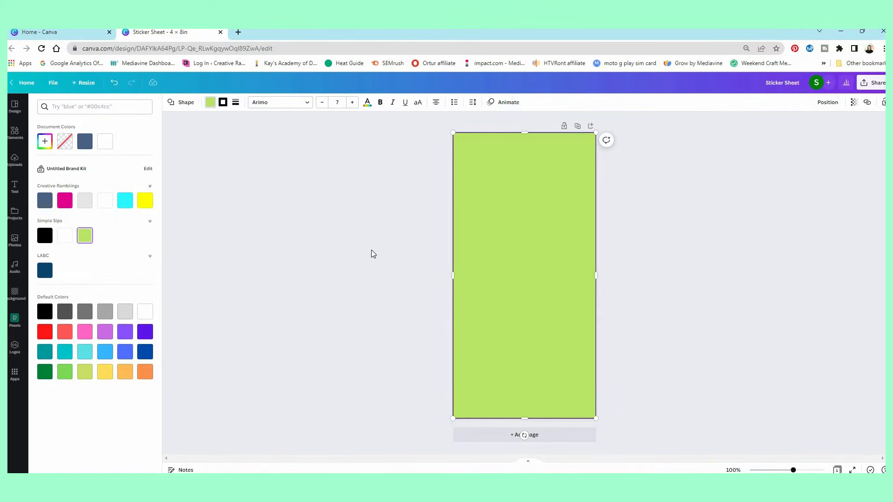
Step: Add the recently used cupcake, heart envelope and red flower stickers to the page
{"action": "left_click", "coordinate": [23, 139]}
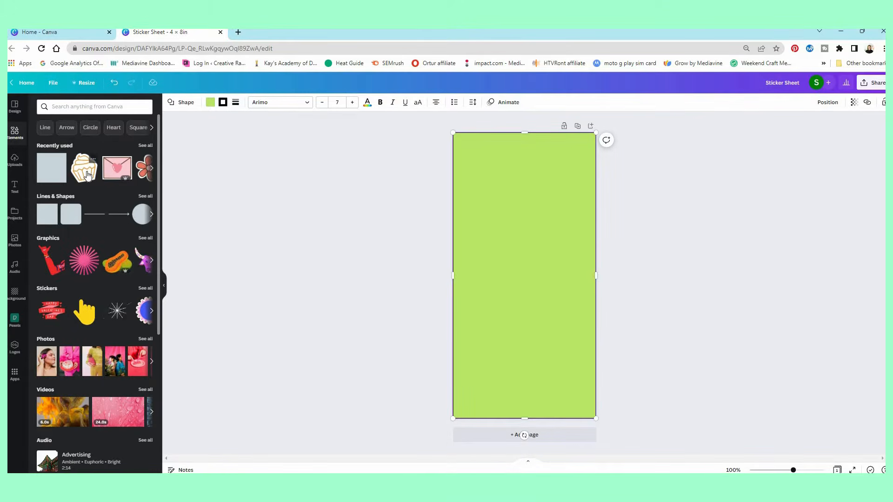
{"action": "left_click", "coordinate": [88, 175]}
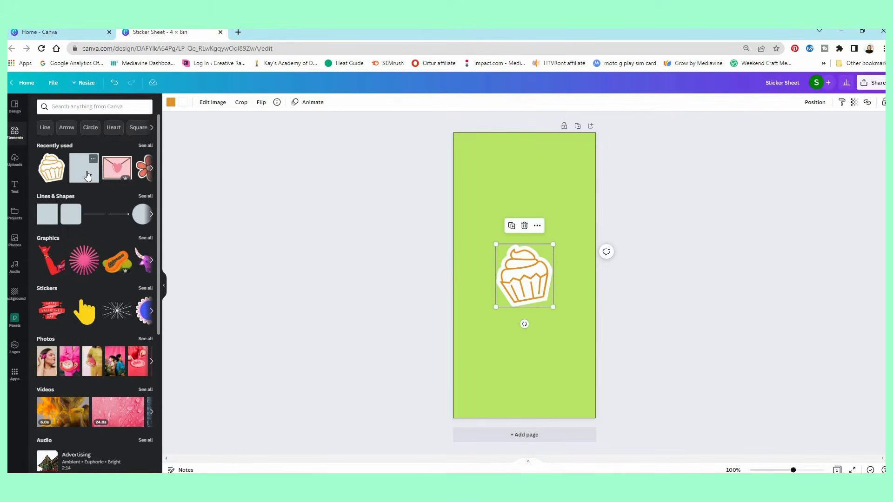
{"action": "left_click", "coordinate": [110, 178]}
{"action": "left_click", "coordinate": [140, 178]}
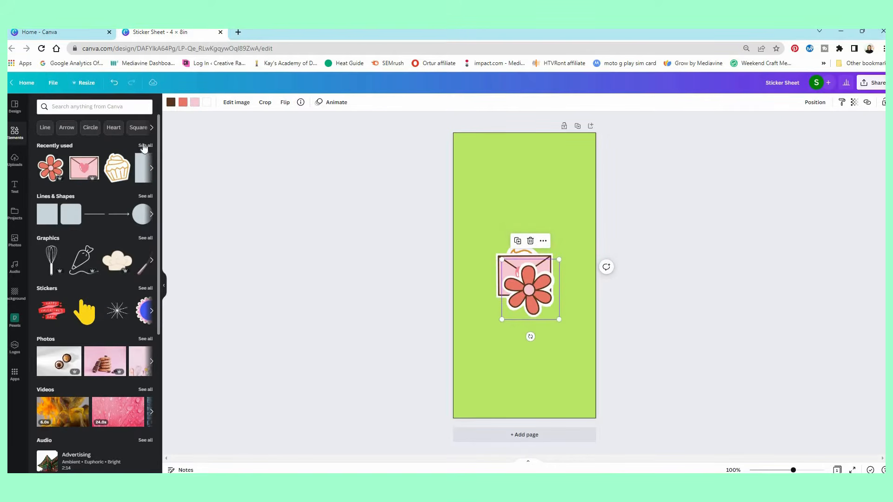
Step: Arrange the flower and envelope side by side across the top of the page, enlarge the flower slightly, and place the cupcake beneath it
{"action": "left_click", "coordinate": [145, 146]}
{"action": "left_click_drag", "start_coordinate": [533, 300], "coordinate": [485, 173]}
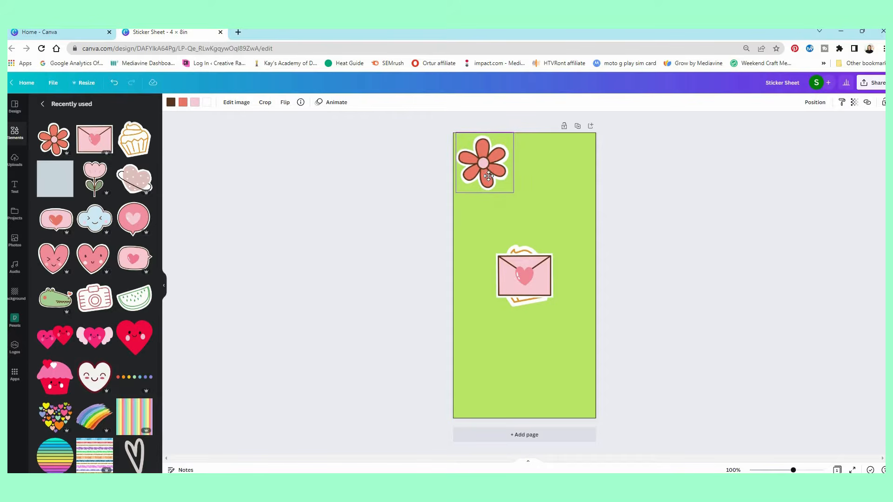
{"action": "left_click_drag", "start_coordinate": [548, 254], "coordinate": [581, 141]}
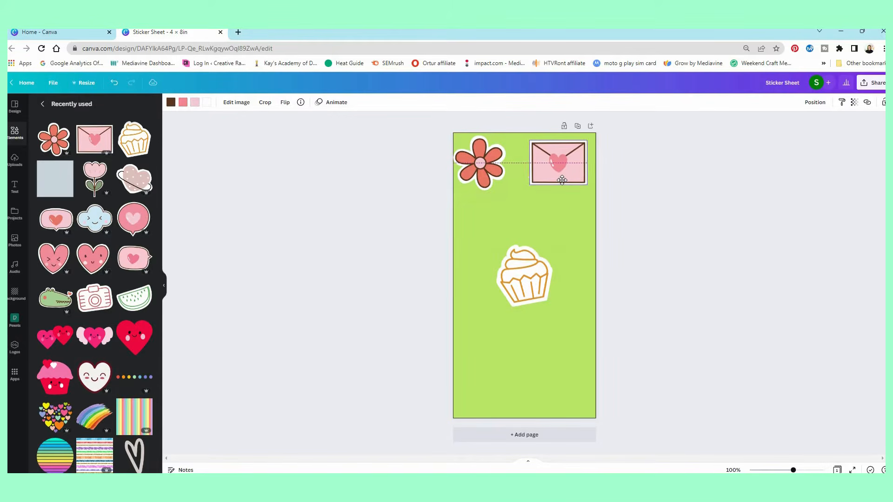
{"action": "left_click", "coordinate": [493, 181]}
{"action": "left_click_drag", "start_coordinate": [512, 195], "coordinate": [520, 197]}
{"action": "left_click", "coordinate": [537, 282]}
{"action": "left_click_drag", "start_coordinate": [536, 282], "coordinate": [503, 238]}
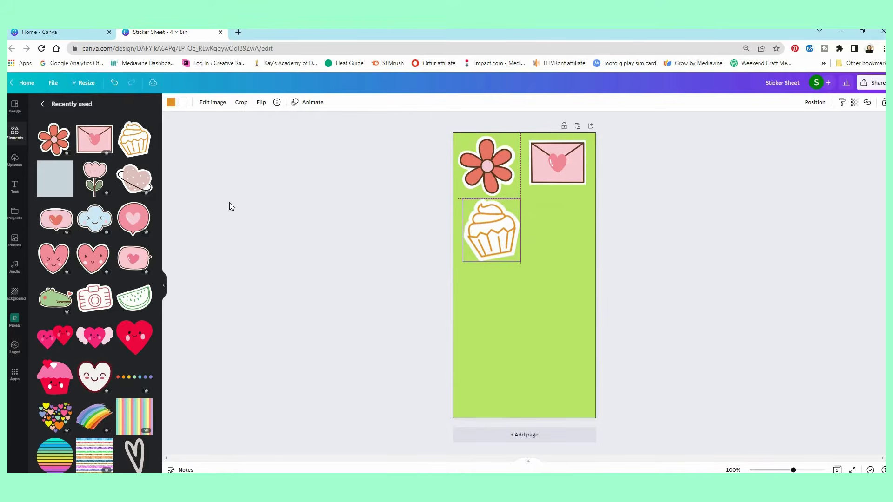
Step: Add a pink tulip sticker, shrink it, place it beside the cupcake, and duplicate it for a staggered pair
{"action": "left_click", "coordinate": [95, 179]}
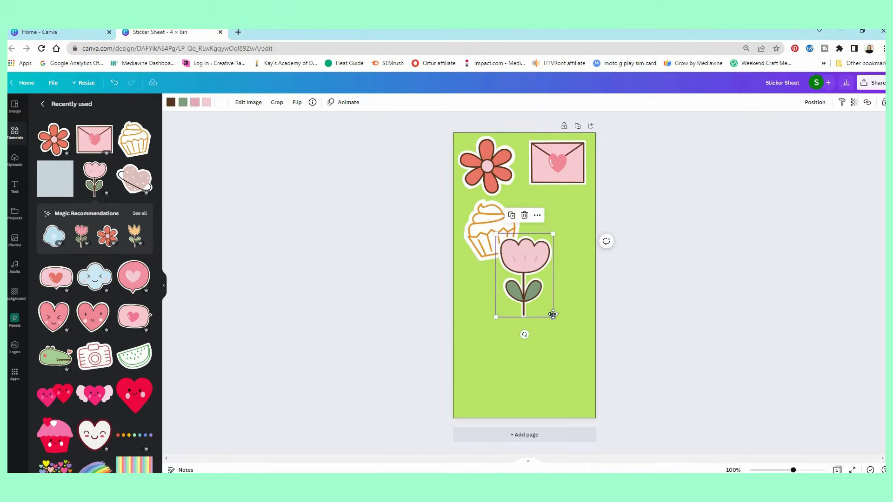
{"action": "left_click_drag", "start_coordinate": [553, 314], "coordinate": [534, 301]}
{"action": "left_click", "coordinate": [532, 298]}
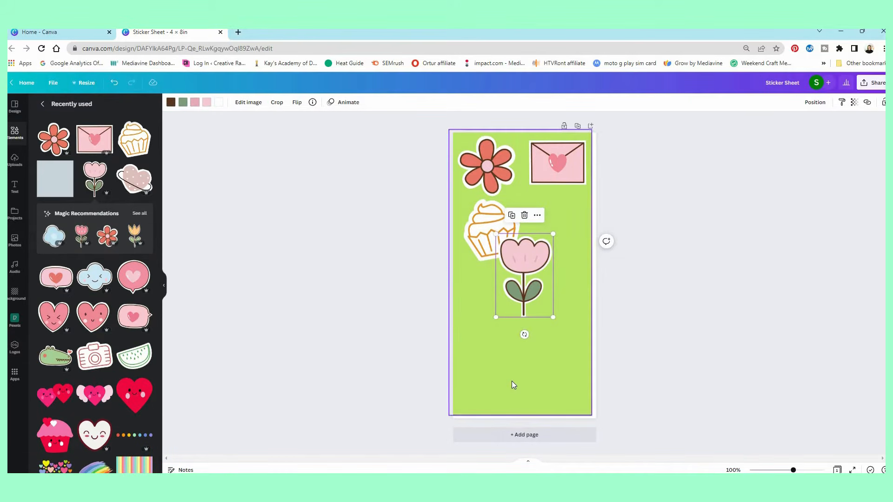
{"action": "left_click_drag", "start_coordinate": [521, 291], "coordinate": [562, 245]}
{"action": "left_click_drag", "start_coordinate": [535, 274], "coordinate": [535, 241]}
{"action": "key", "text": "ctrl+d"}
Step: Add the ringed heart planet, blue cloud and smiling heart stickers and arrange them below the cupcake and tulips
{"action": "left_click_drag", "start_coordinate": [130, 184], "coordinate": [481, 299]}
{"action": "left_click", "coordinate": [94, 281]}
{"action": "left_click", "coordinate": [93, 316]}
{"action": "left_click_drag", "start_coordinate": [524, 275], "coordinate": [489, 339]}
{"action": "left_click_drag", "start_coordinate": [526, 276], "coordinate": [555, 320]}
Step: Add the watermelon, cherries and heart speech bubble stickers to fill the remaining space in the lower part of the page
{"action": "left_click", "coordinate": [133, 355]}
{"action": "left_click", "coordinate": [80, 355]}
{"action": "left_click_drag", "start_coordinate": [526, 287], "coordinate": [565, 384]}
{"action": "left_click", "coordinate": [55, 219]}
{"action": "left_click_drag", "start_coordinate": [524, 275], "coordinate": [529, 364]}
{"action": "left_click", "coordinate": [685, 350]}
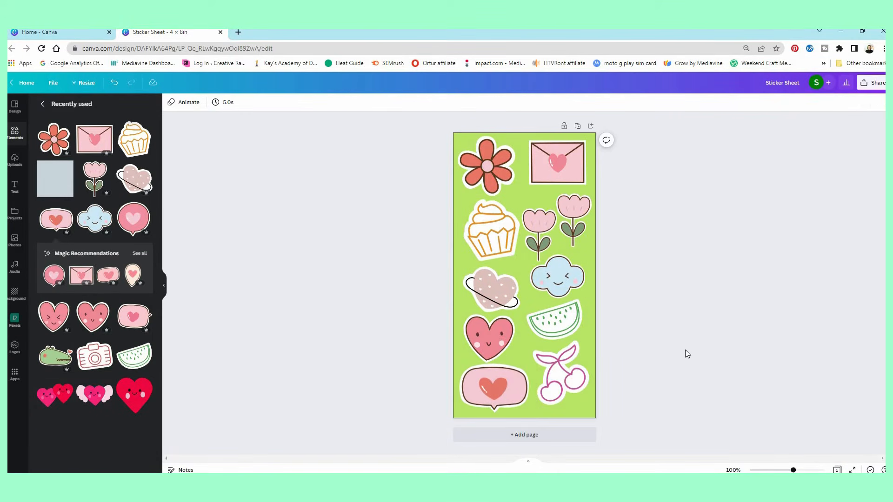
Step: Download the finished sticker sheet as a PNG
{"action": "left_click", "coordinate": [866, 88]}
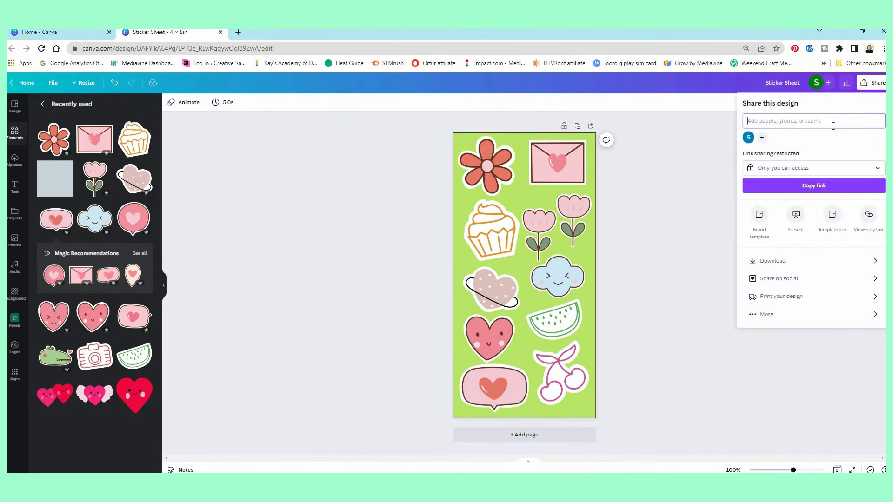
{"action": "left_click", "coordinate": [775, 260]}
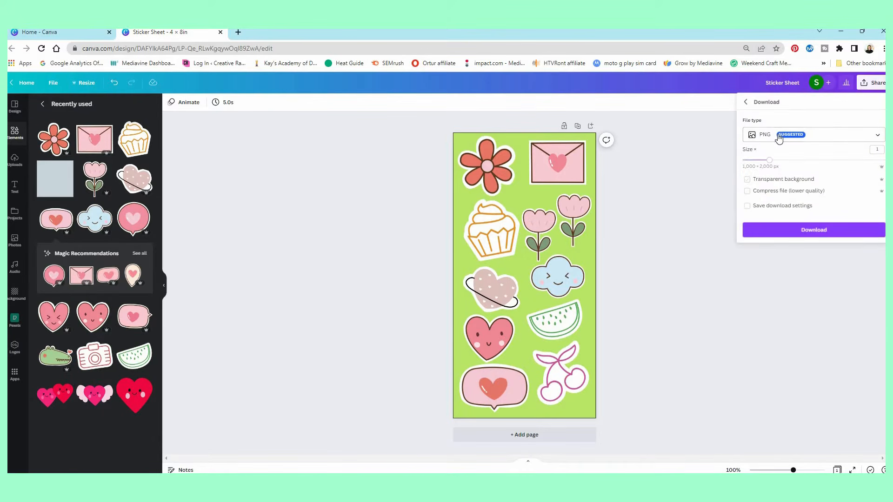
{"action": "left_click", "coordinate": [793, 232]}
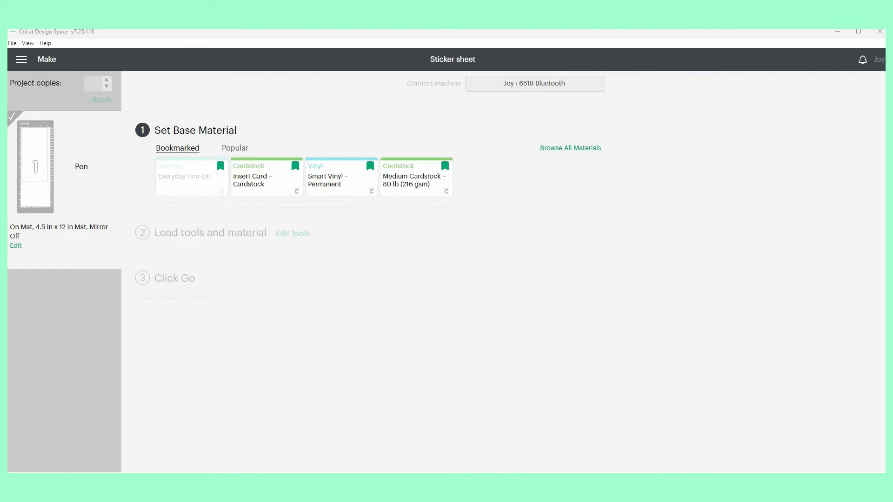
Step: Return to the canvas and upload the downloaded sticker sheet PNG as a new image
{"action": "left_click", "coordinate": [709, 287]}
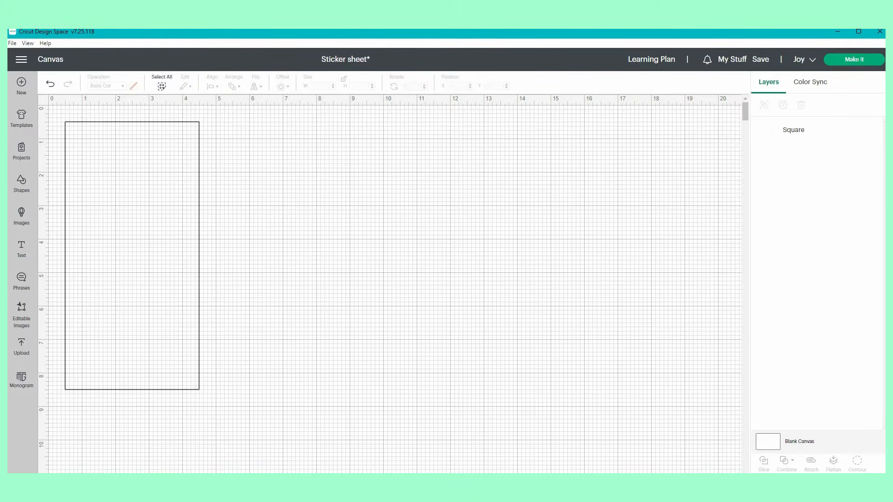
{"action": "left_click", "coordinate": [22, 347]}
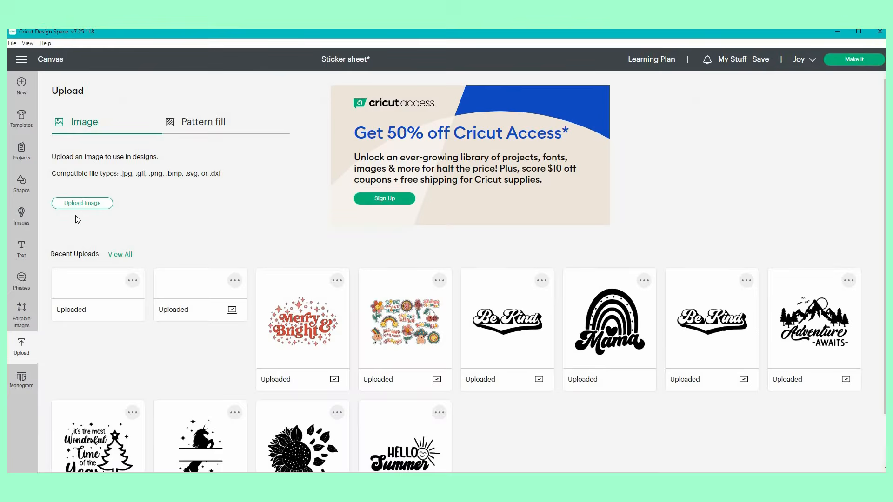
{"action": "left_click", "coordinate": [80, 203]}
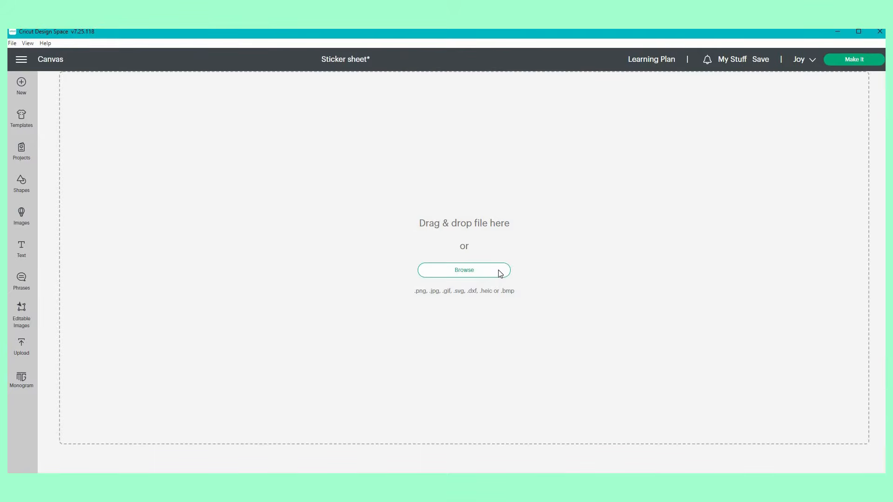
{"action": "left_click", "coordinate": [499, 273]}
{"action": "key", "text": "Return"}
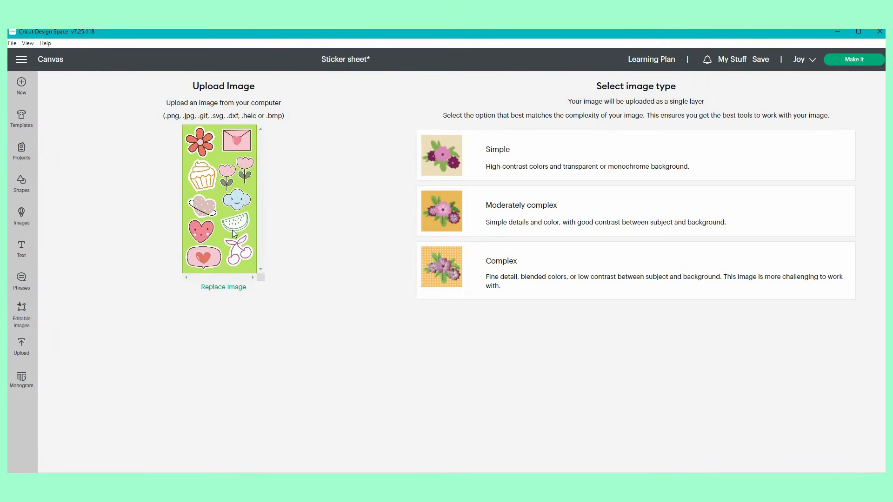
Step: Set the image type to Complex, remove the green background, and save it for Print Then Cut as "Sticker Sheet With Hearts…"
{"action": "left_click", "coordinate": [542, 293]}
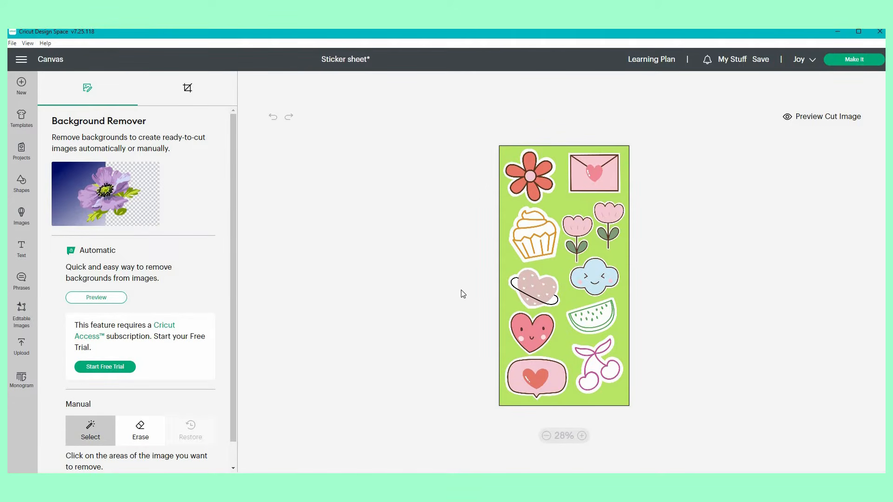
{"action": "left_click", "coordinate": [575, 205]}
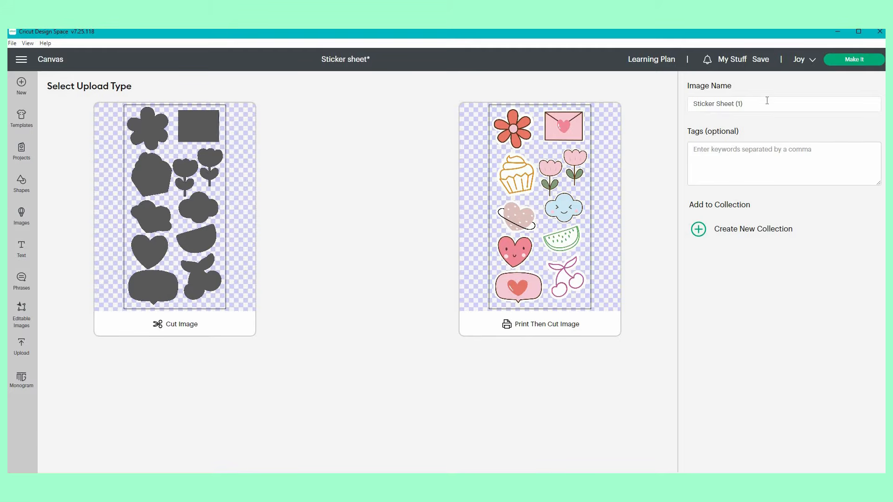
{"action": "double_click", "coordinate": [739, 104]}
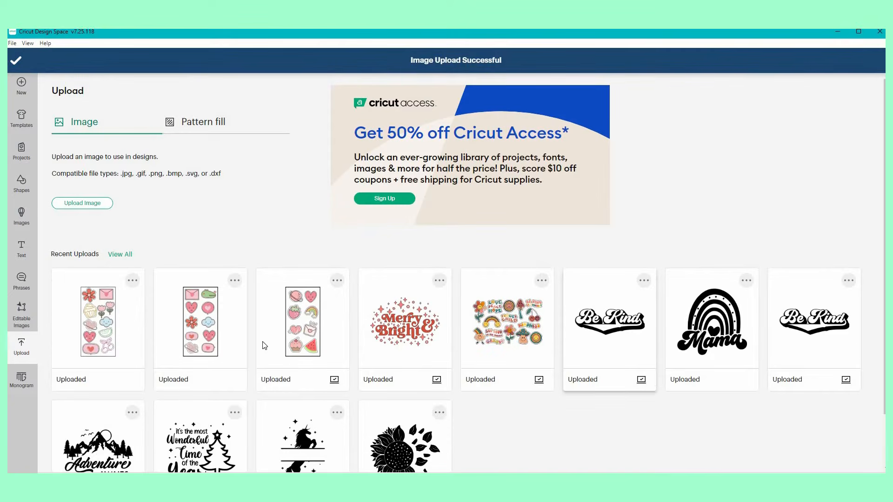
Step: Add the uploaded sticker sheet to the canvas beside the rectangle and resize it to 4 in wide by 8 in high
{"action": "left_click", "coordinate": [108, 336]}
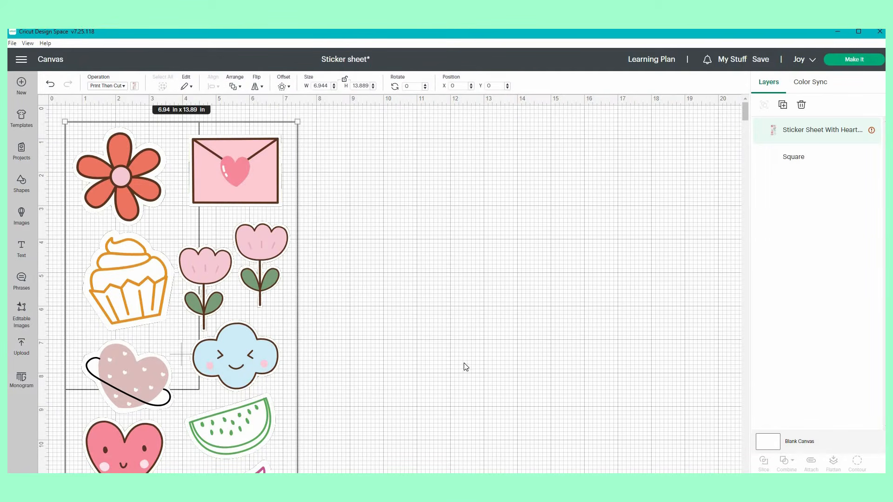
{"action": "left_click_drag", "start_coordinate": [241, 366], "coordinate": [466, 367]}
{"action": "left_click", "coordinate": [330, 87]}
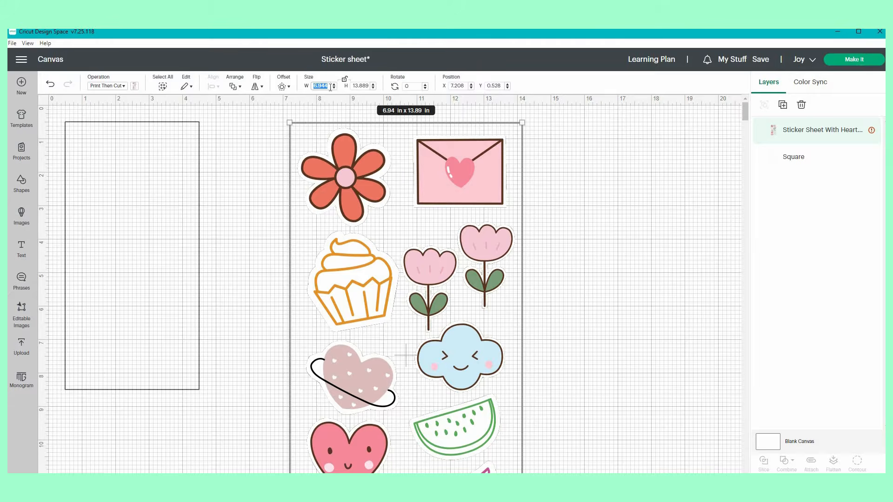
{"action": "type", "text": "4"}
{"action": "key", "text": "Return"}
{"action": "left_click", "coordinate": [360, 87]}
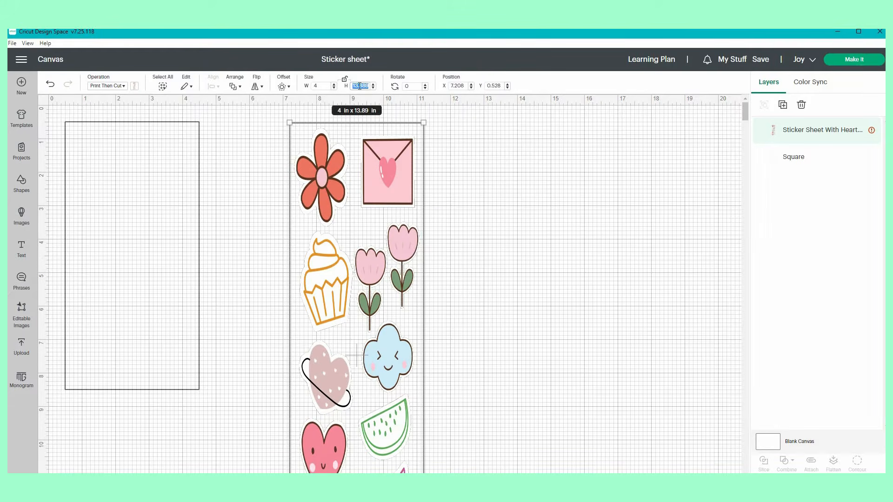
{"action": "type", "text": "8"}
{"action": "key", "text": "Return"}
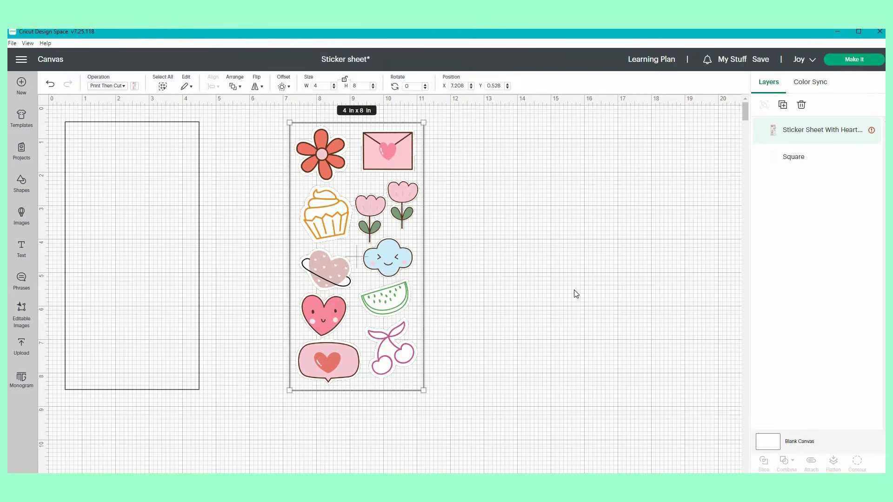
Step: Delete the empty rectangle beside the sticker sheet
{"action": "left_click", "coordinate": [575, 294]}
{"action": "left_click", "coordinate": [159, 273]}
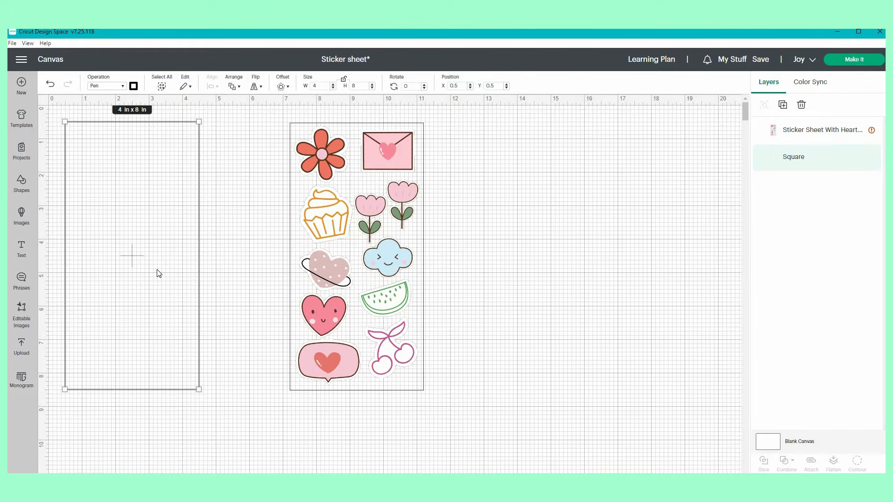
{"action": "key", "text": "Delete"}
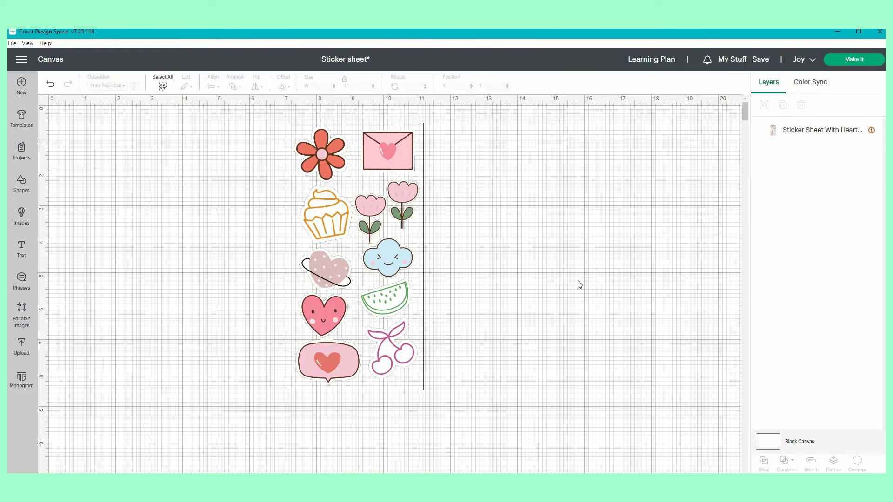
Step: Set the machine to Cricut Maker 3 and take the project through to its print setup
{"action": "left_click", "coordinate": [800, 60]}
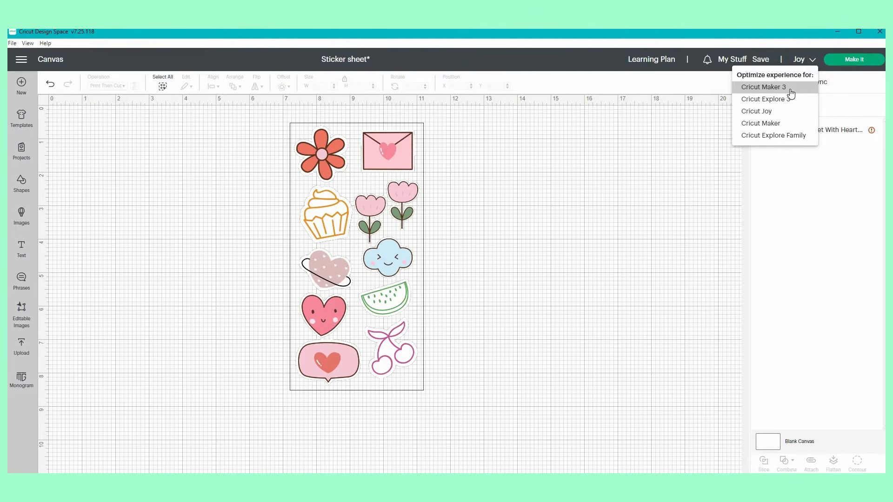
{"action": "left_click", "coordinate": [763, 87]}
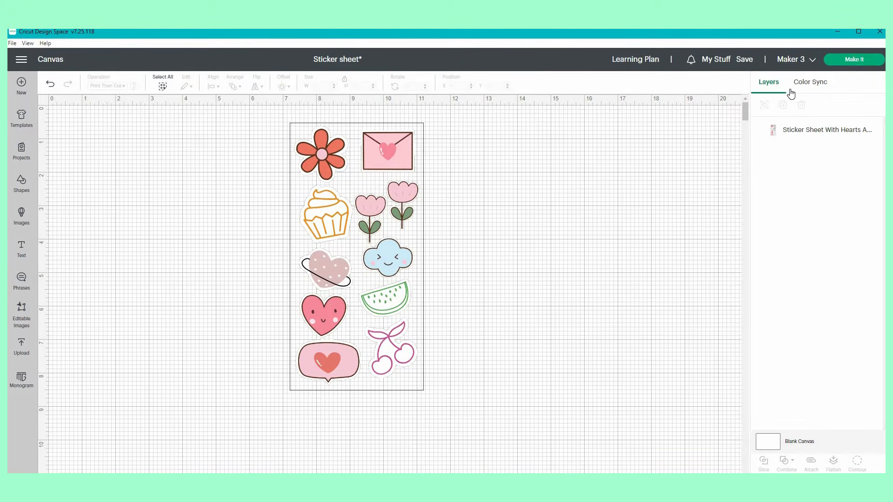
{"action": "left_click", "coordinate": [854, 59]}
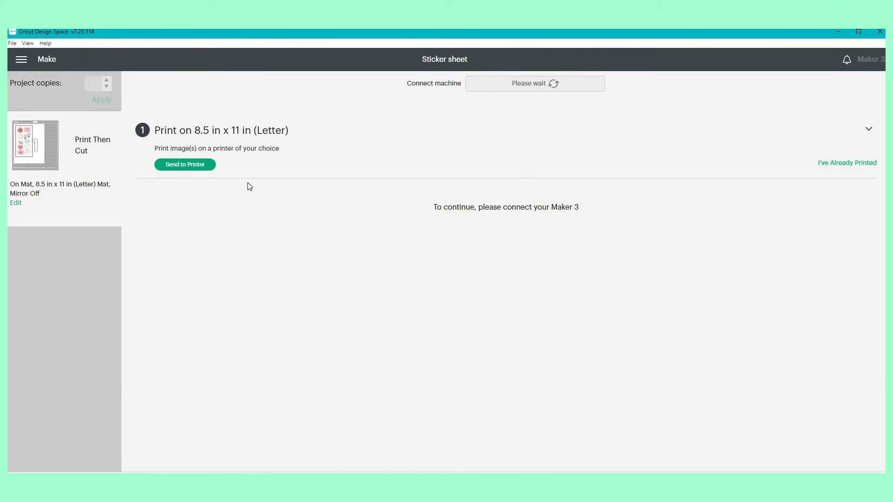
{"action": "left_click", "coordinate": [191, 168]}
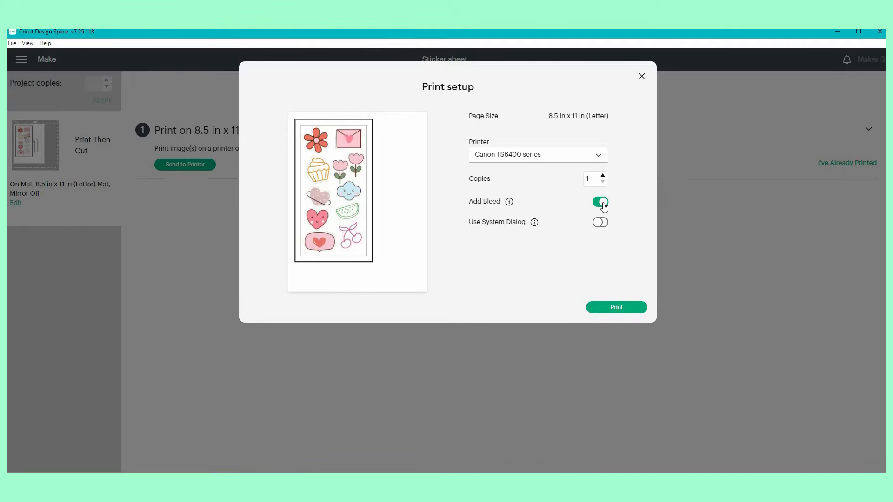
Step: Turn off Add Bleed, turn on Use System Dialog, and start the print
{"action": "left_click", "coordinate": [603, 204]}
{"action": "left_click", "coordinate": [598, 224]}
{"action": "left_click", "coordinate": [625, 312]}
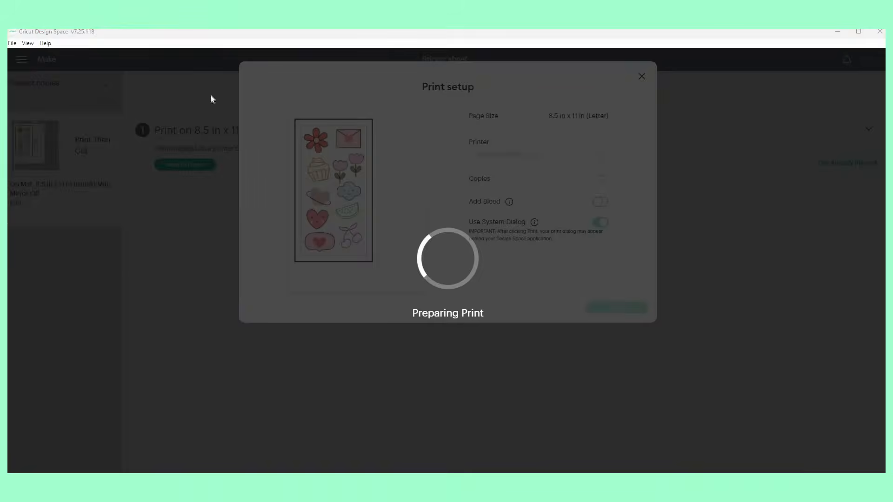
Step: Set the printing preferences to Glossy Photo Paper and Rear Tray, and print the sticker sheet
{"action": "left_click", "coordinate": [468, 202]}
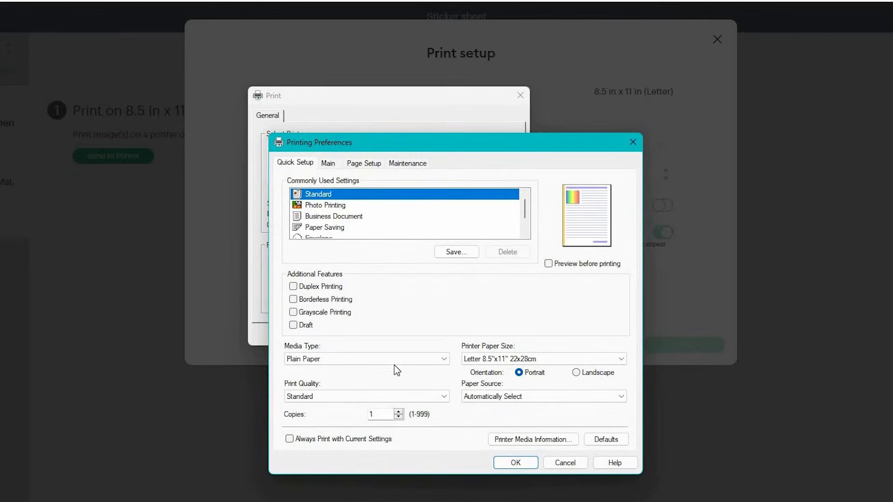
{"action": "left_click", "coordinate": [392, 357]}
{"action": "mouse_move", "coordinate": [378, 388]}
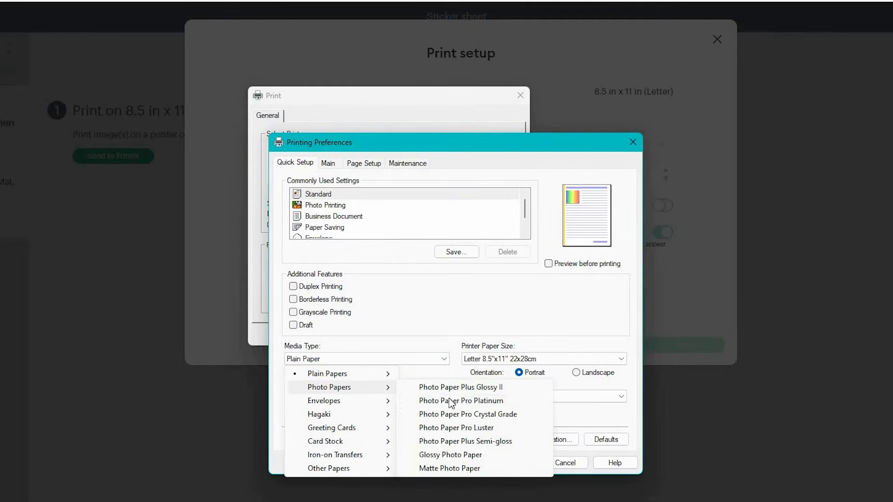
{"action": "left_click", "coordinate": [451, 454]}
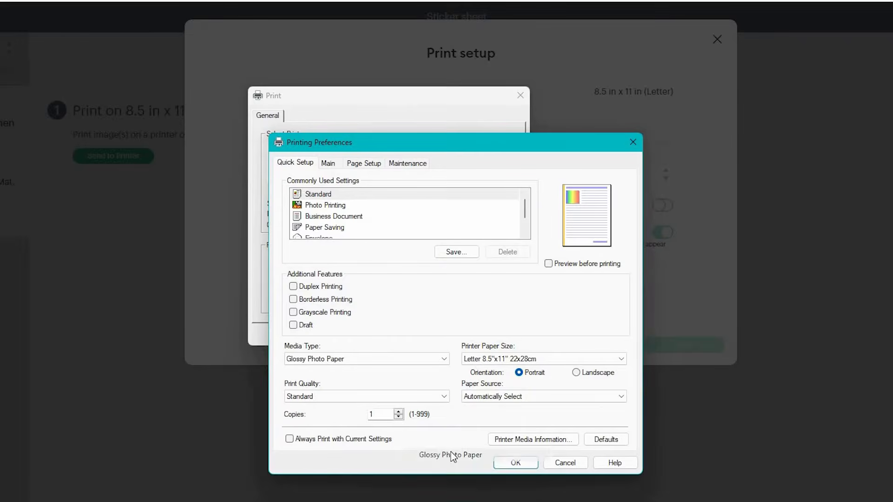
{"action": "left_click", "coordinate": [498, 398]}
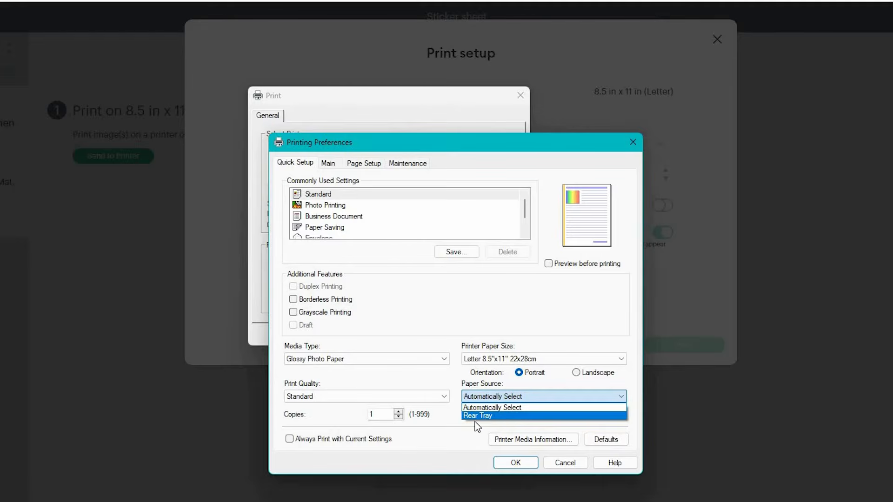
{"action": "left_click", "coordinate": [475, 419]}
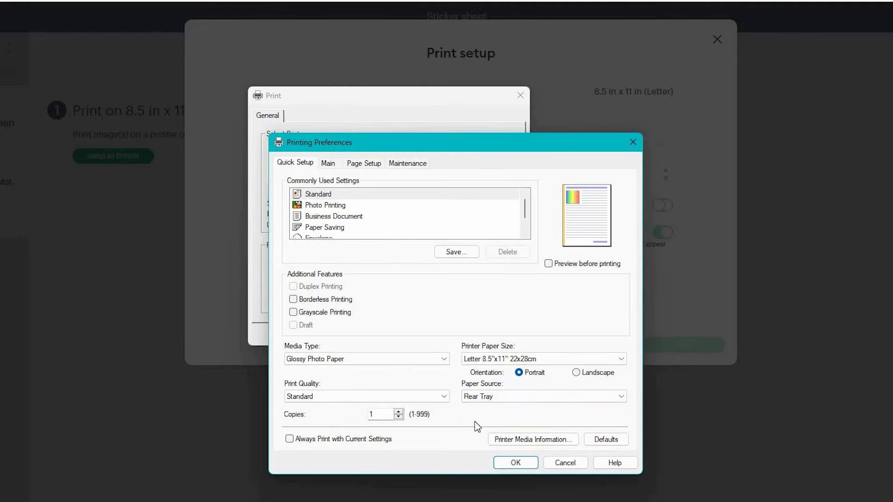
{"action": "left_click", "coordinate": [515, 464]}
{"action": "left_click", "coordinate": [461, 334]}
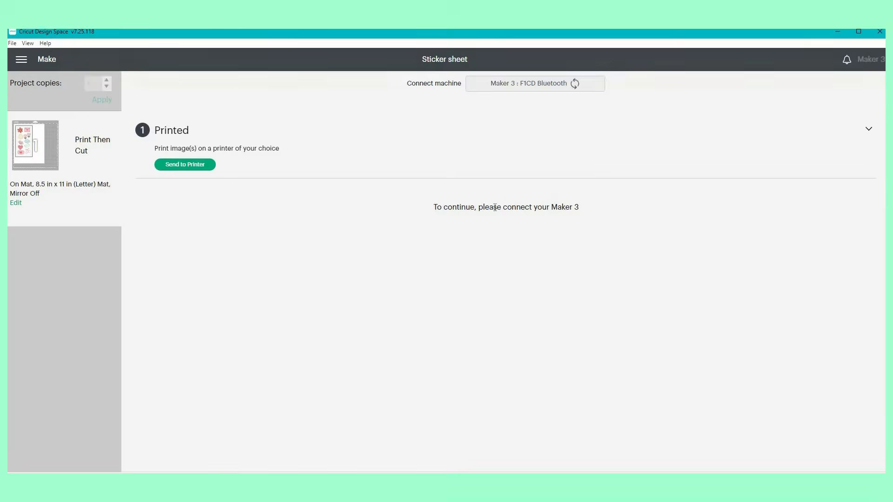
Step: Return to the canvas and switch the machine to Cricut Joy
{"action": "left_click", "coordinate": [487, 76]}
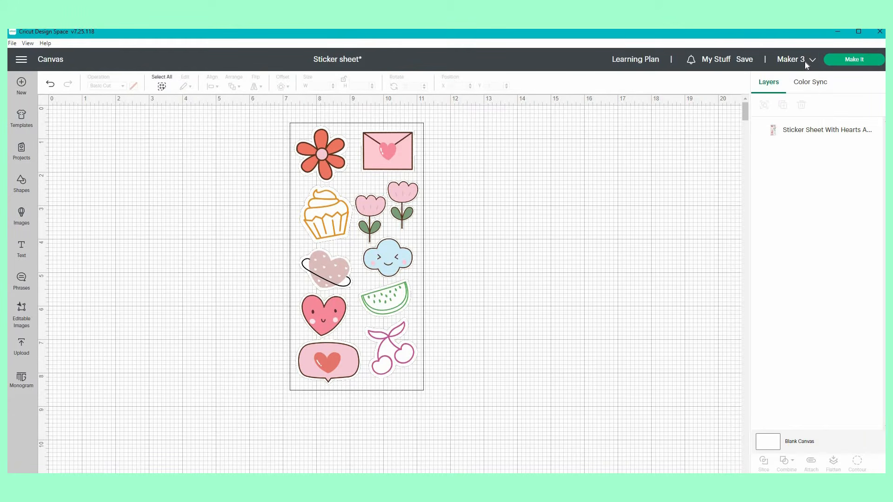
{"action": "left_click", "coordinate": [806, 63]}
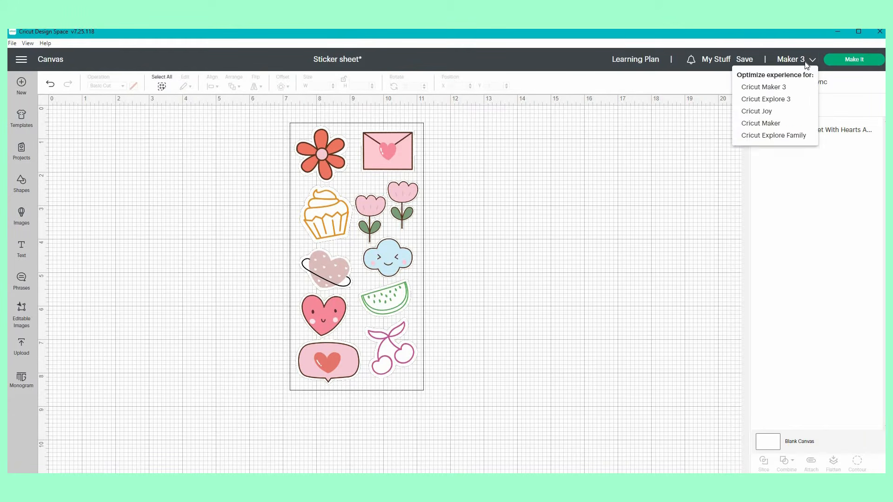
{"action": "left_click", "coordinate": [773, 111]}
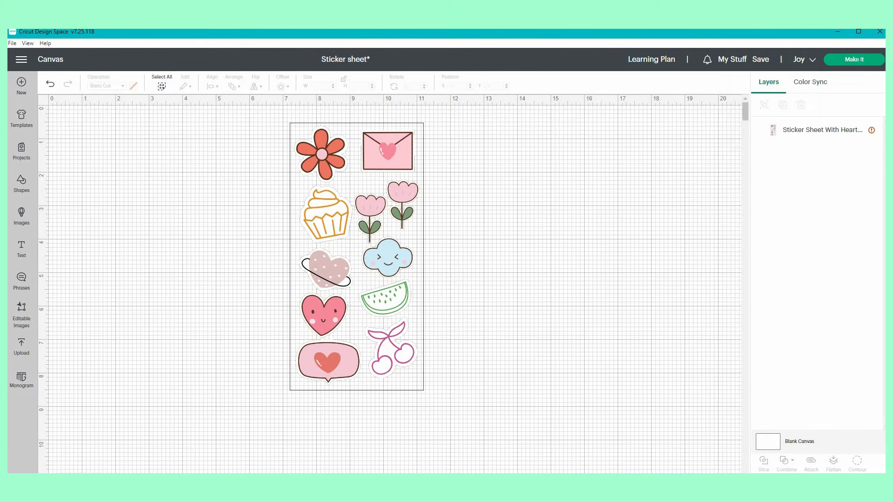
Step: Check the sticker sheet layer's compatibility warning and change its operation to Basic Cut
{"action": "left_click", "coordinate": [859, 134]}
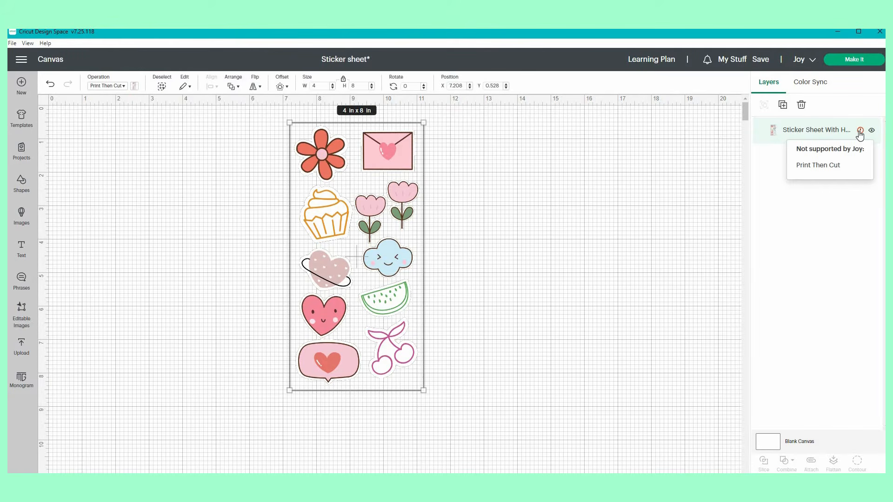
{"action": "left_click", "coordinate": [860, 132]}
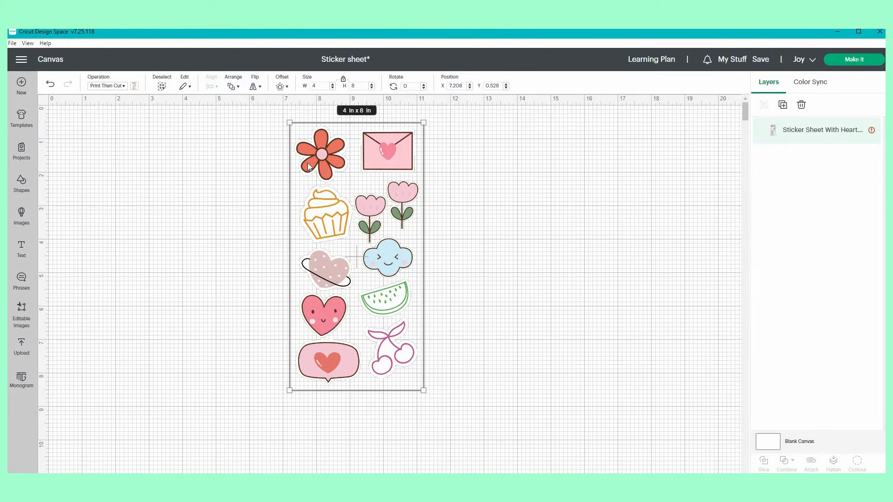
{"action": "left_click", "coordinate": [110, 86]}
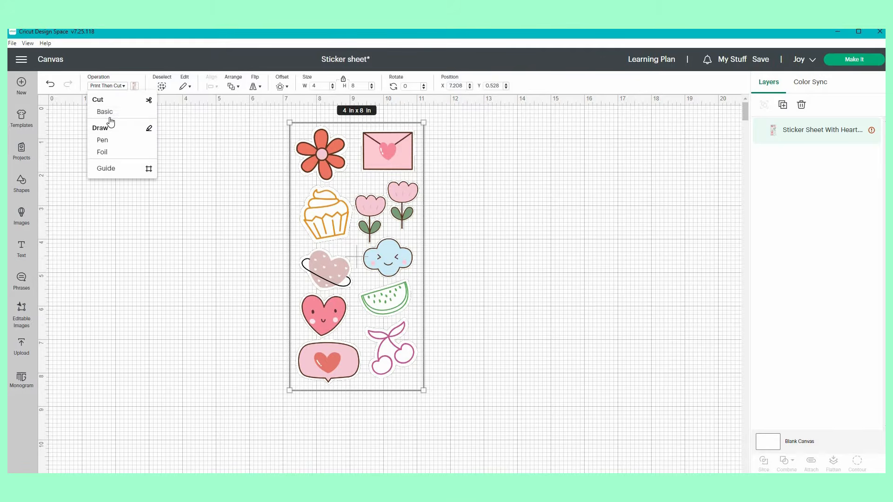
{"action": "left_click", "coordinate": [111, 117]}
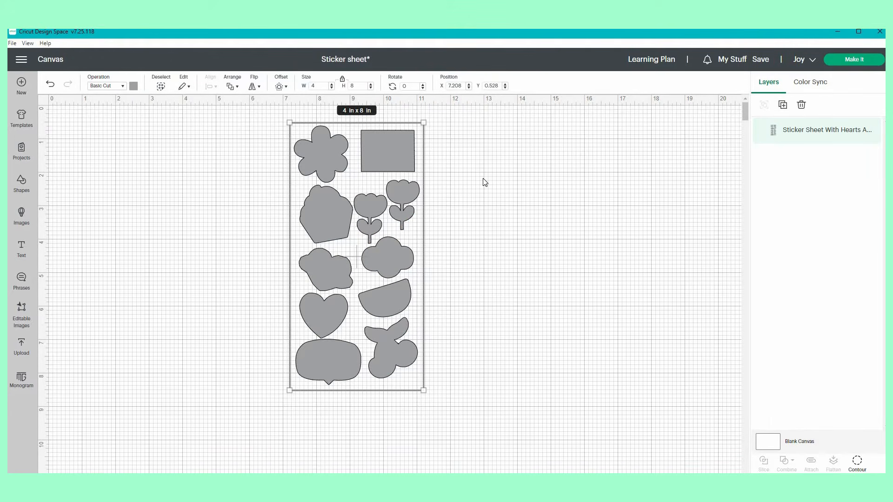
Step: Send the project to be made, loading the material On Mat, and continue to the material settings
{"action": "left_click", "coordinate": [854, 59]}
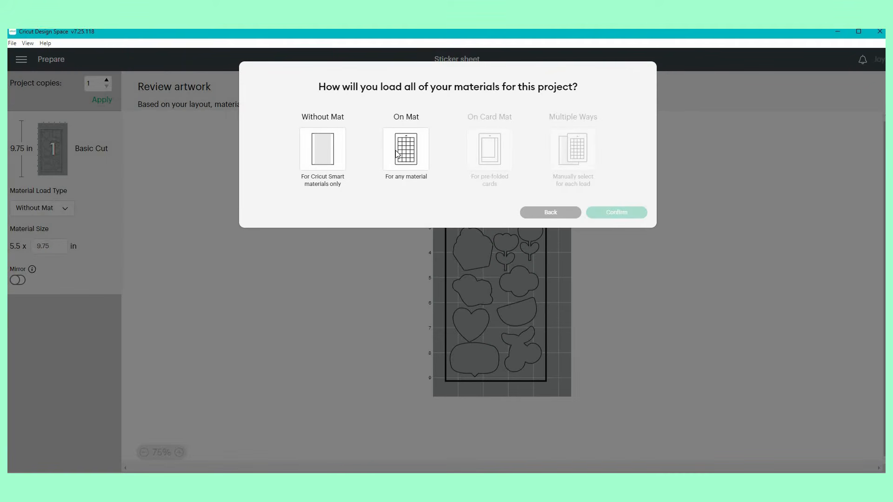
{"action": "left_click", "coordinate": [396, 153]}
{"action": "left_click", "coordinate": [608, 247]}
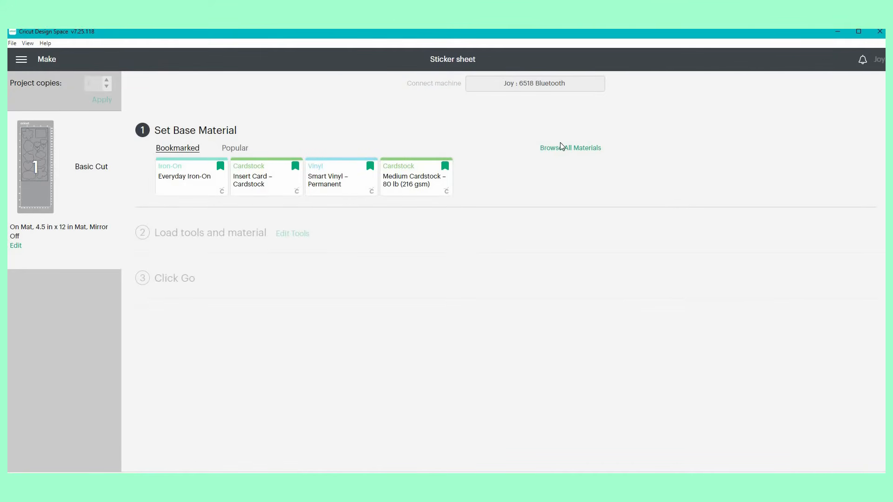
Step: Look through all available base materials and open the settings for custom materials
{"action": "left_click", "coordinate": [560, 149]}
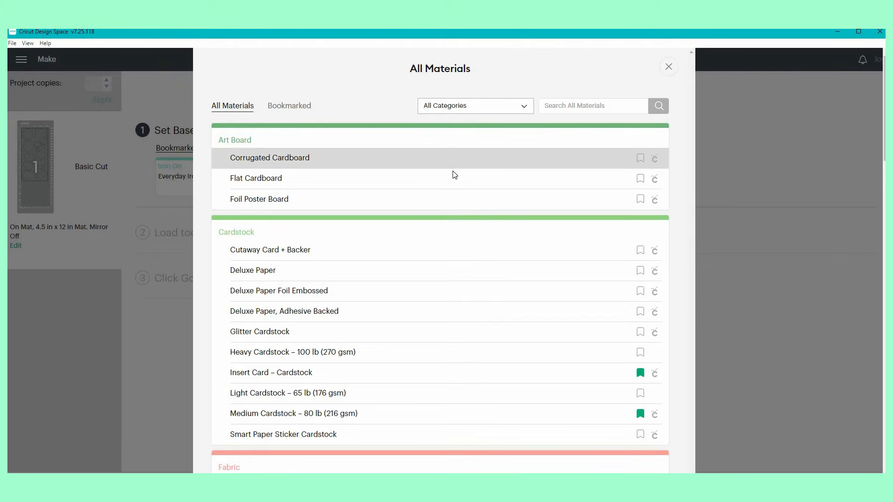
{"action": "scroll", "coordinate": [454, 174], "scroll_direction": "down", "scroll_amount": 1}
{"action": "scroll", "coordinate": [454, 174], "scroll_direction": "down", "scroll_amount": 10}
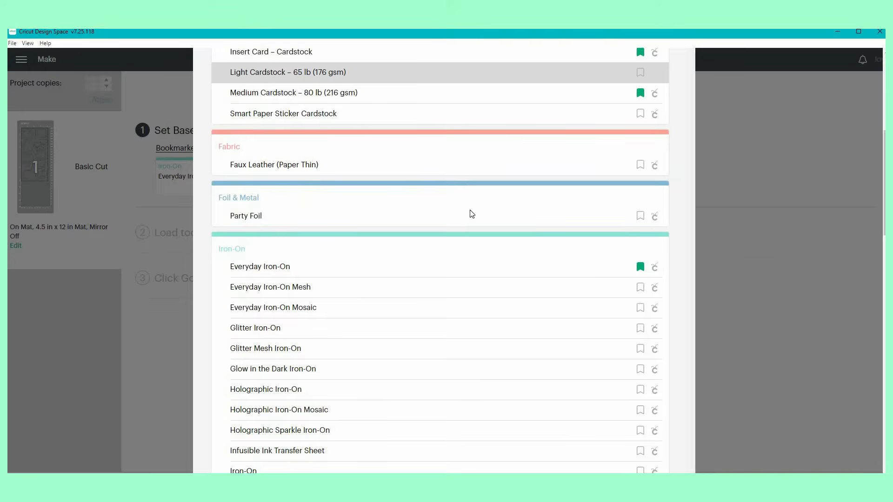
{"action": "scroll", "coordinate": [471, 213], "scroll_direction": "down", "scroll_amount": 5}
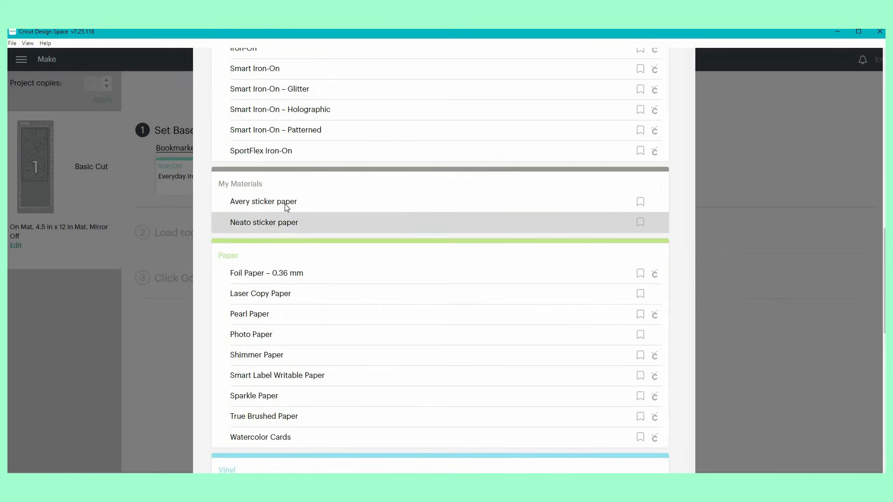
{"action": "scroll", "coordinate": [260, 192], "scroll_direction": "down", "scroll_amount": 15}
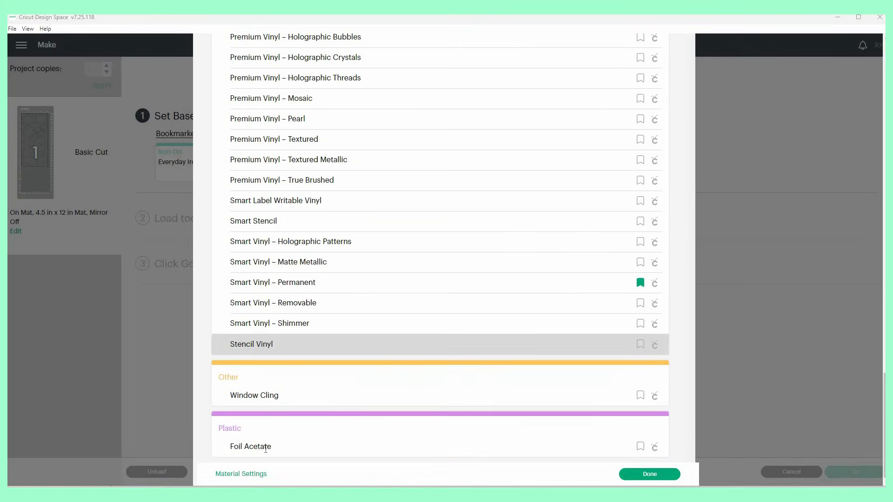
{"action": "left_click", "coordinate": [244, 475]}
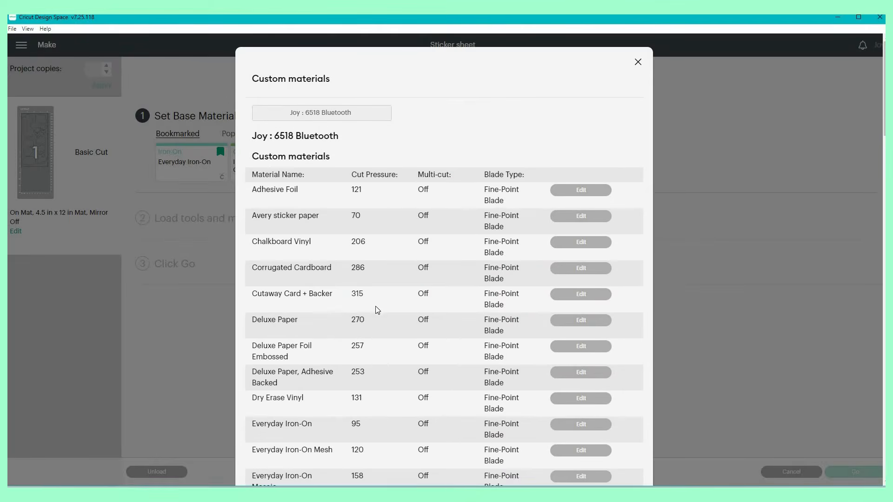
Step: Add a new custom material named Sticker sheet Neato Glossy and save it
{"action": "scroll", "coordinate": [468, 213], "scroll_direction": "down", "scroll_amount": 10}
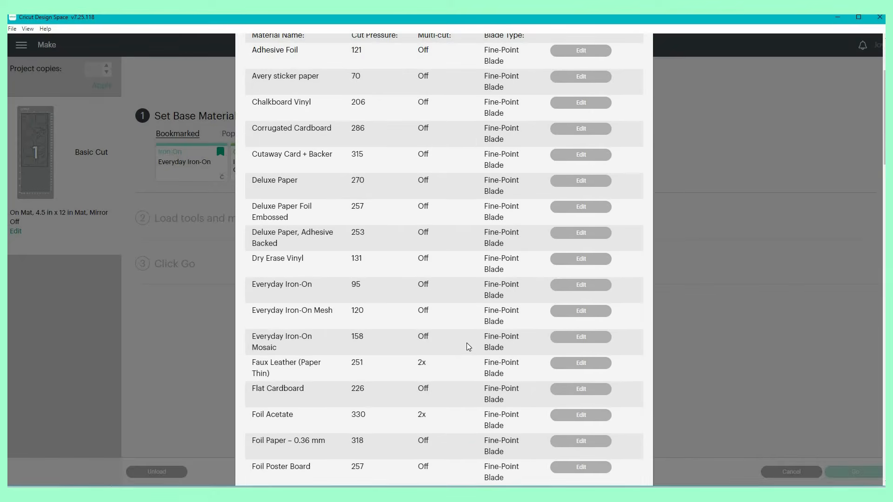
{"action": "scroll", "coordinate": [460, 363], "scroll_direction": "down", "scroll_amount": 15}
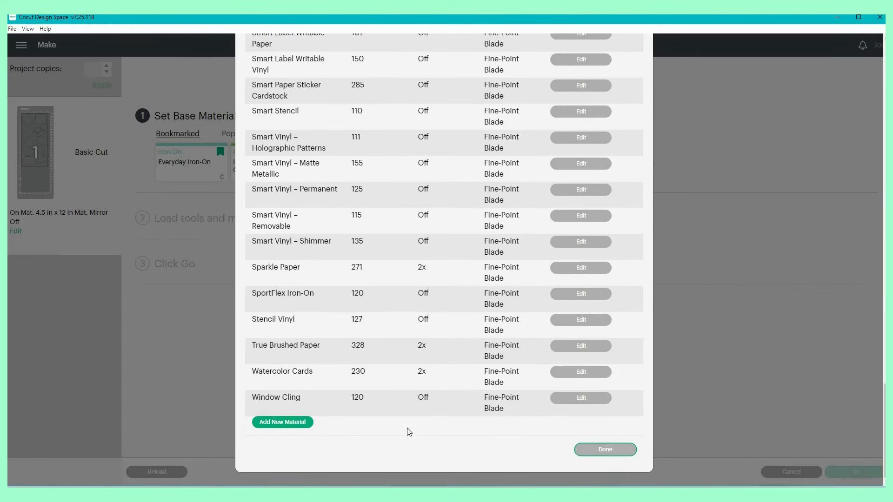
{"action": "left_click", "coordinate": [281, 422]}
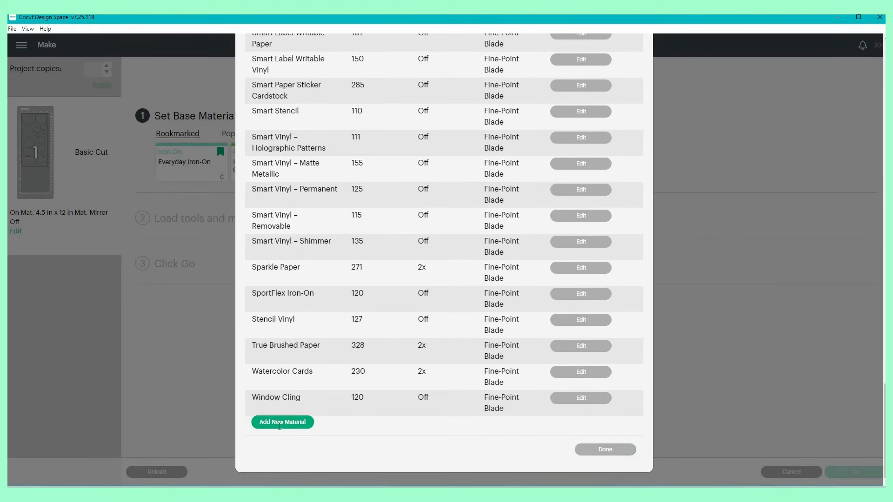
{"action": "scroll", "coordinate": [367, 419], "scroll_direction": "down", "scroll_amount": 2}
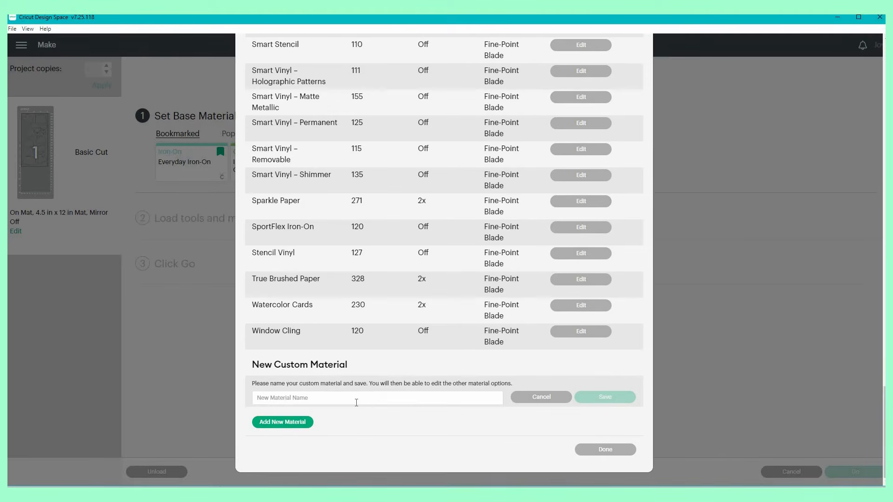
{"action": "left_click", "coordinate": [356, 403]}
{"action": "type", "text": "Sticker sheet Neato Glossy"}
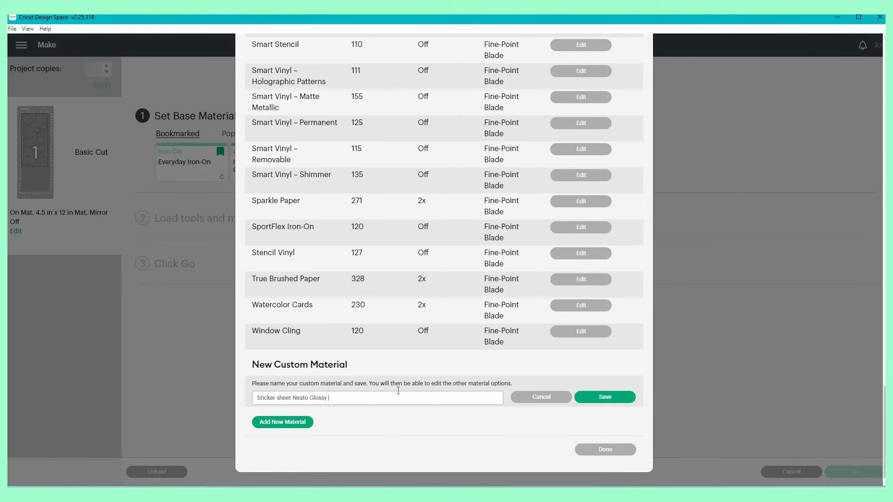
{"action": "left_click", "coordinate": [604, 397]}
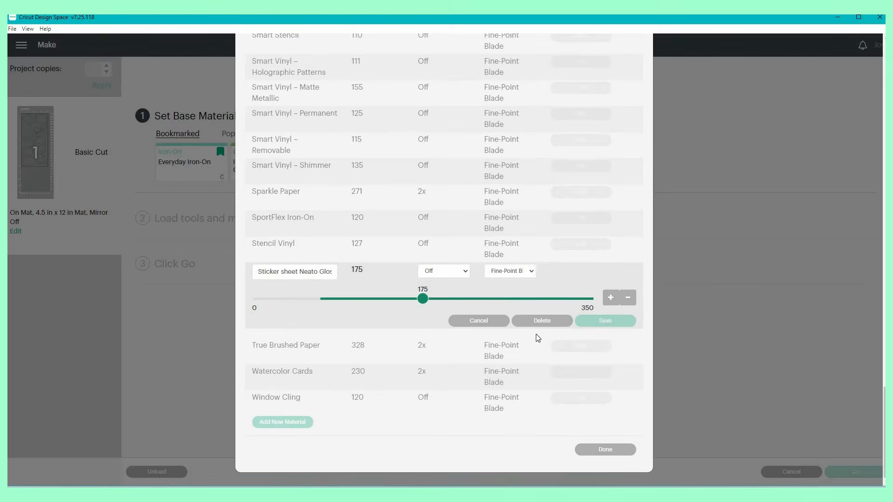
Step: Set the new material's cut pressure to 80 with multi-cut Off and the Fine-Point Blade, save it, and close the custom materials
{"action": "left_click", "coordinate": [456, 274]}
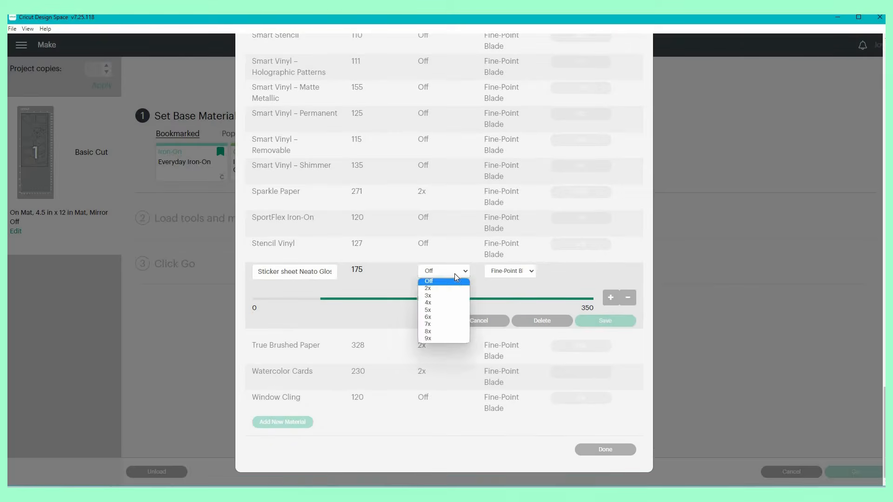
{"action": "left_click", "coordinate": [513, 275]}
{"action": "left_click", "coordinate": [514, 276]}
{"action": "left_click", "coordinate": [422, 303]}
{"action": "left_click_drag", "start_coordinate": [423, 303], "coordinate": [336, 311]}
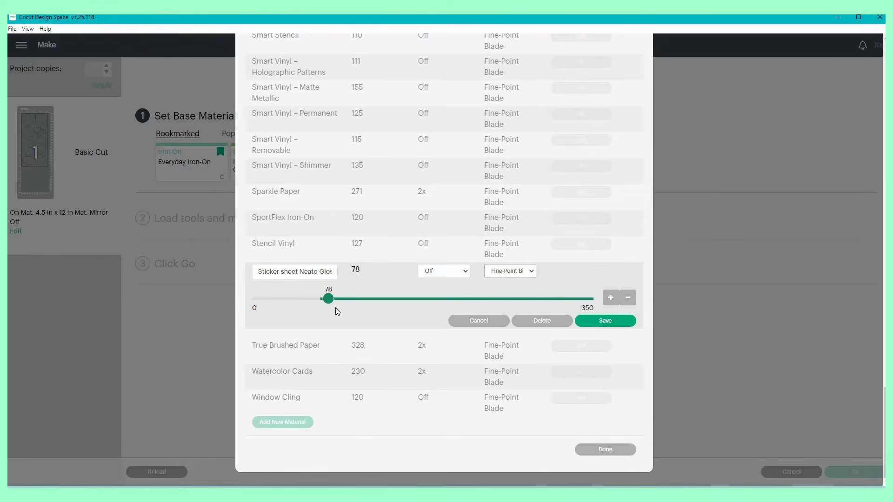
{"action": "key", "text": "Right"}
{"action": "key", "text": "Right"}
{"action": "left_click", "coordinate": [606, 322]}
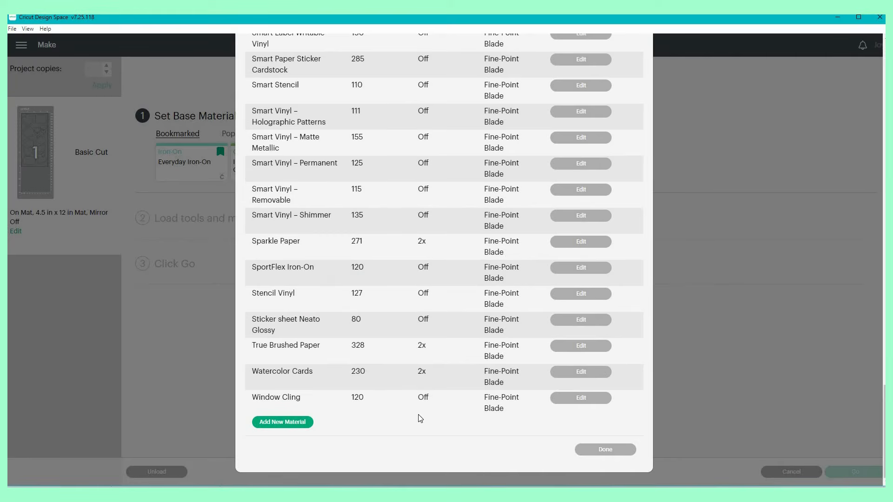
{"action": "left_click", "coordinate": [607, 451]}
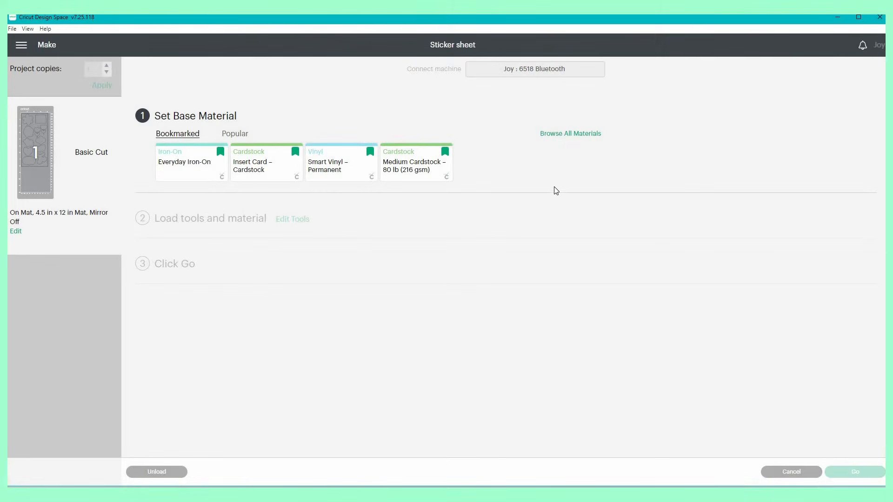
Step: Choose Sticker sheet Neato Glossy from all materials as the base material for the cut
{"action": "left_click", "coordinate": [562, 135]}
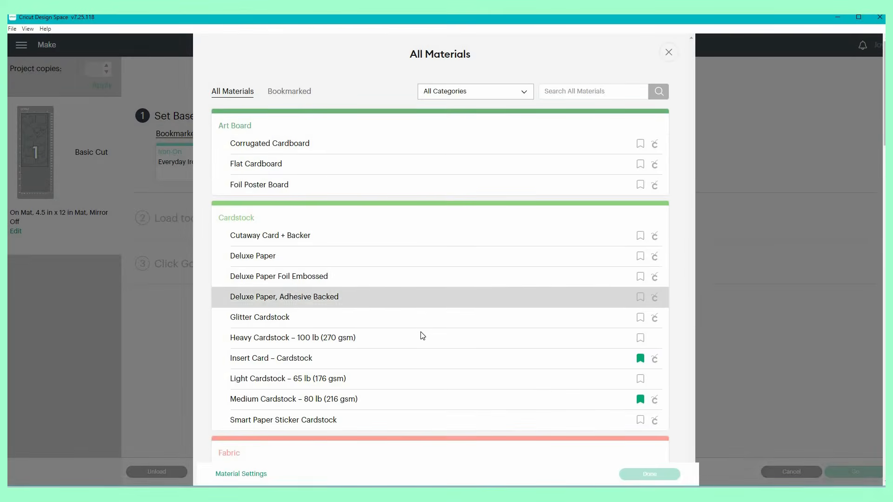
{"action": "scroll", "coordinate": [421, 335], "scroll_direction": "down", "scroll_amount": 10}
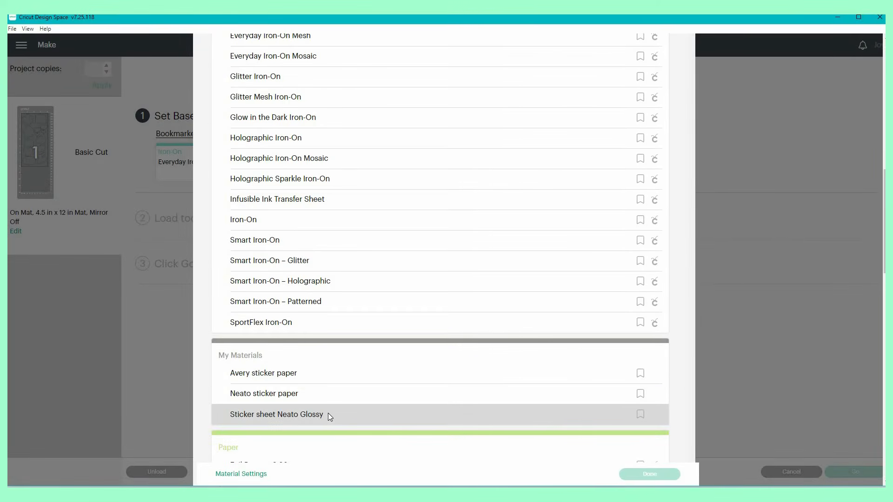
{"action": "left_click", "coordinate": [331, 414]}
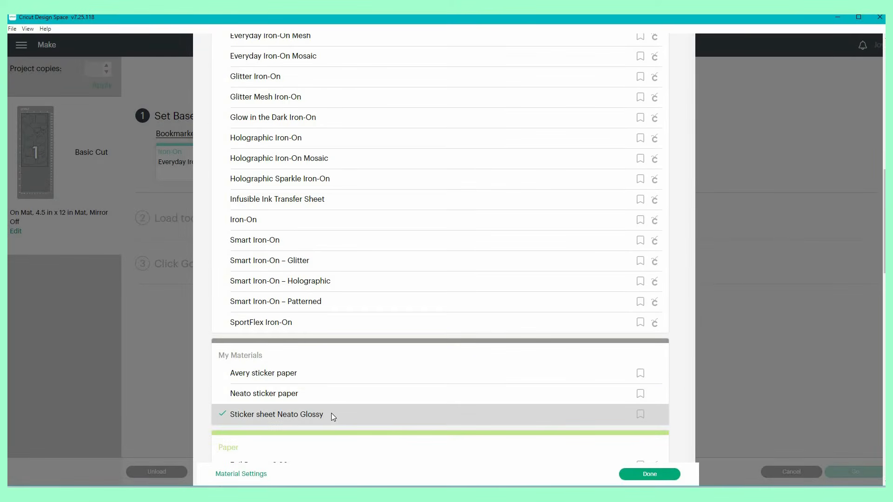
{"action": "left_click", "coordinate": [660, 474]}
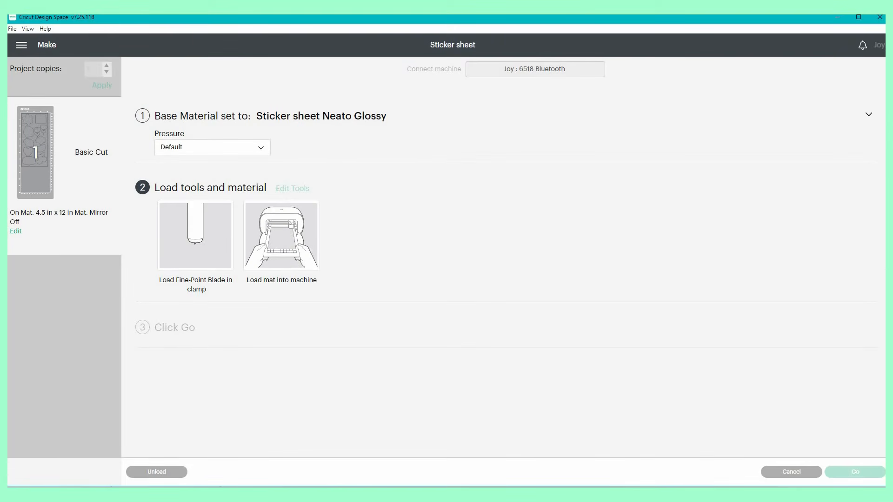